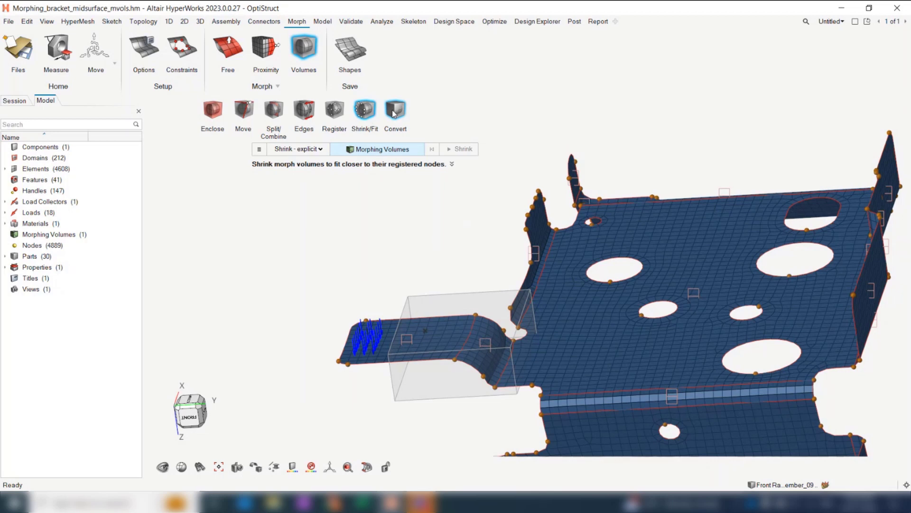
Shrink the morph volume around the bracket tab explicitly towards its registered nodes, using 1 iteration
right_click_drag(397, 200, 408, 175)
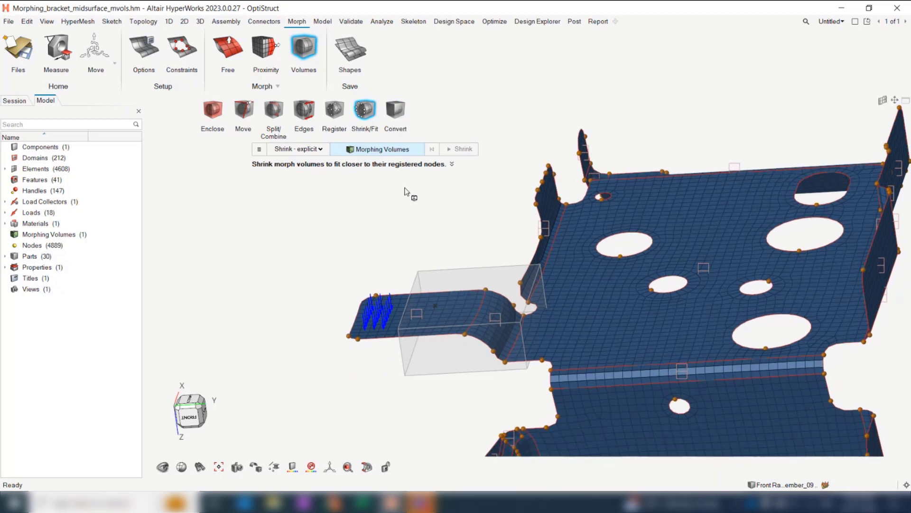
scroll(407, 209, "up", 5)
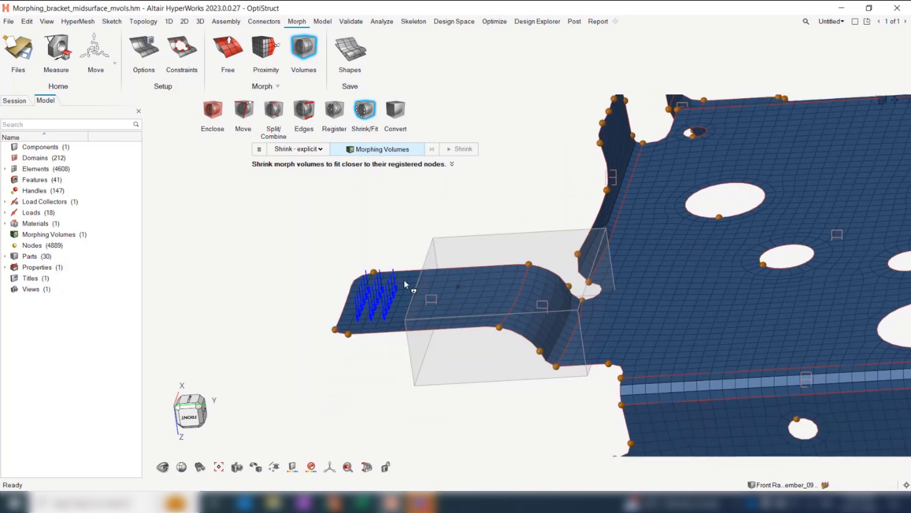
left_click(476, 239)
scroll(500, 327, "up", 2)
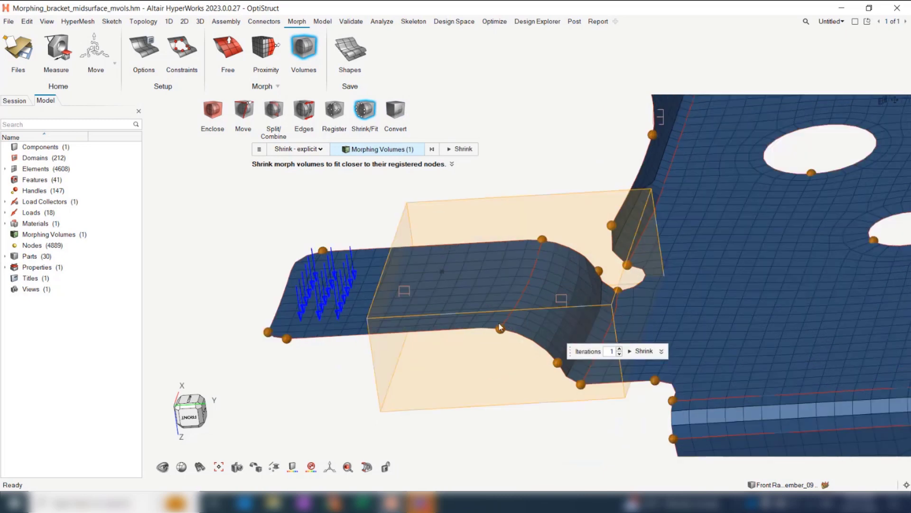
scroll(500, 326, "up", 2)
left_click(643, 351)
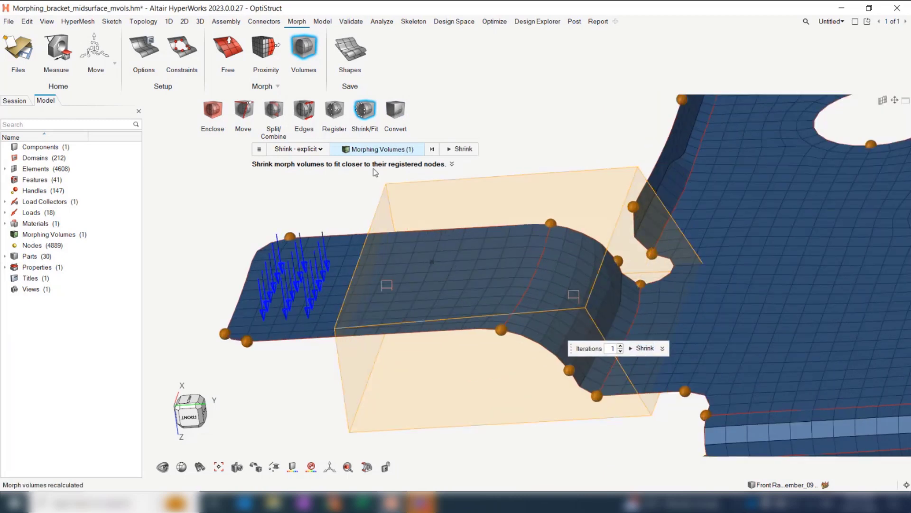
Fit the morph volume's face at the tab's bend with Fit faces smooth, around registered nodes, using a 20% buffer
left_click(298, 149)
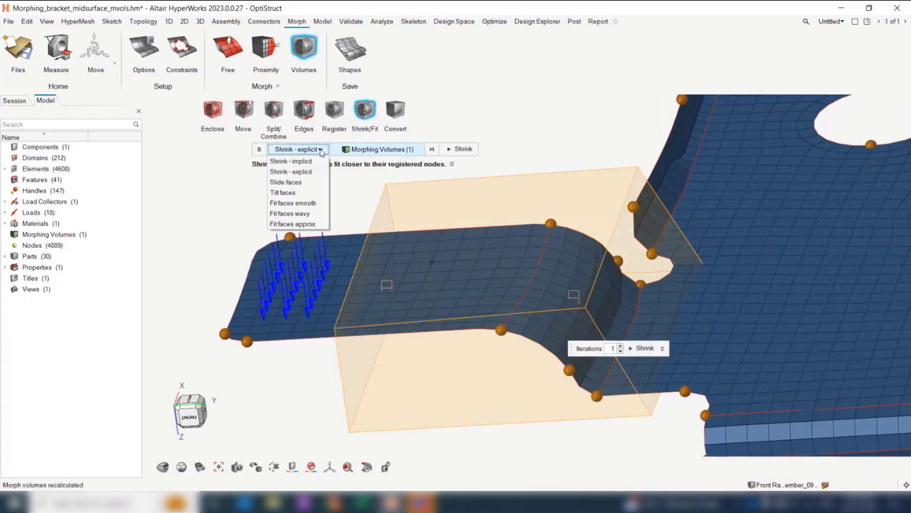
left_click(311, 202)
left_click(622, 246)
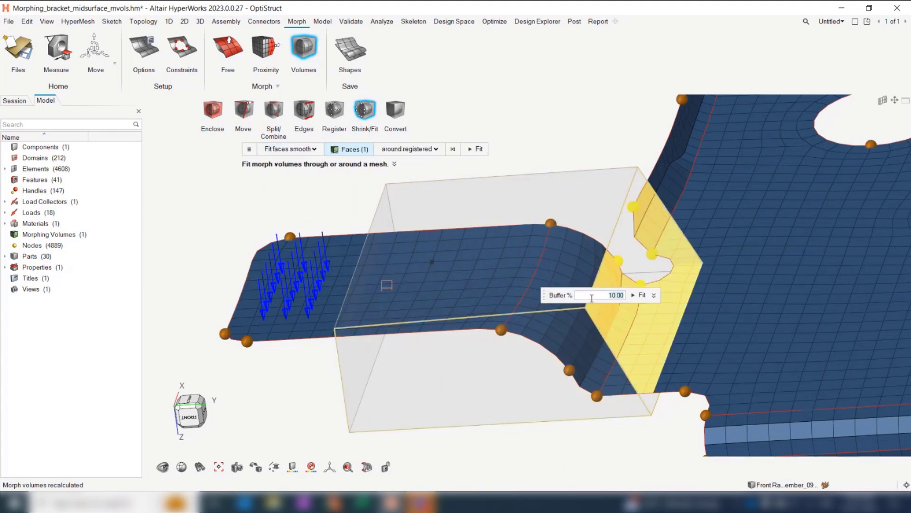
left_click(579, 294)
key("BackSpace")
key("BackSpace")
key("BackSpace")
key("BackSpace")
key("BackSpace")
type("20")
left_click(640, 295)
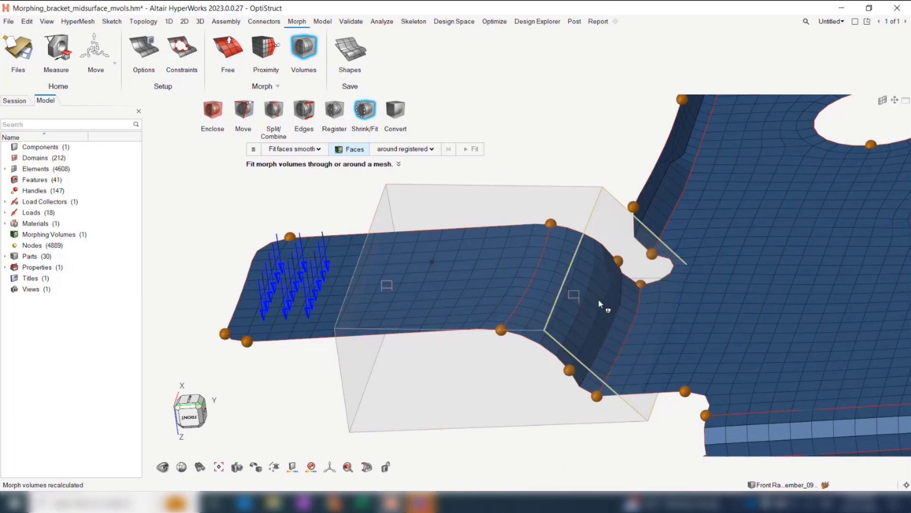
Convert the morph volume around the tab into a hexa element
scroll(574, 333, "down", 3)
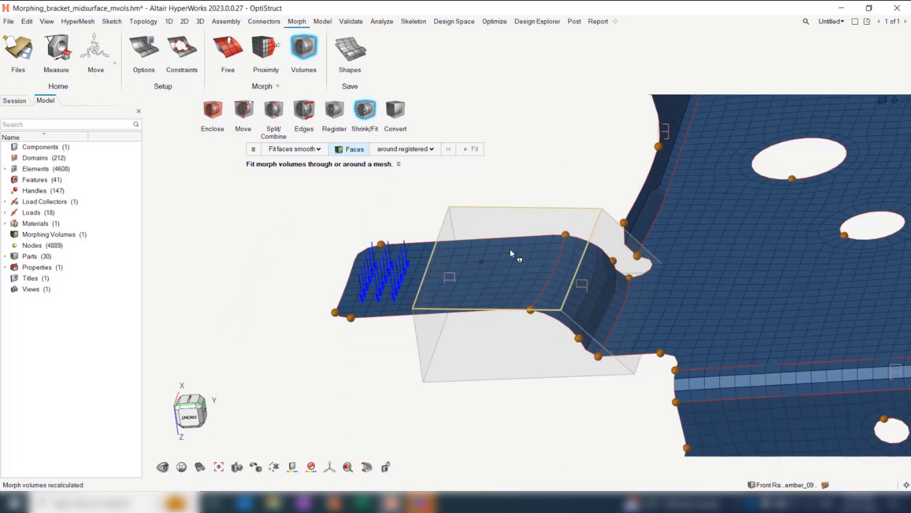
scroll(509, 249, "up", 2)
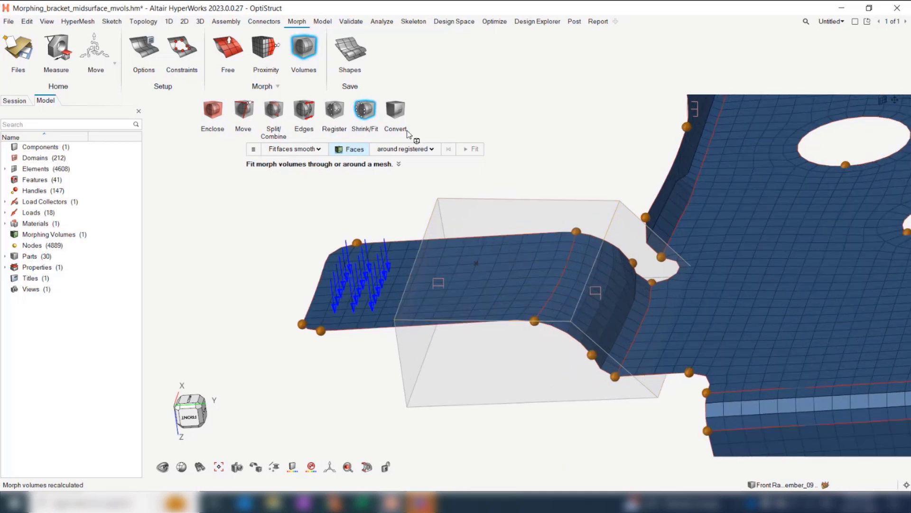
left_click(391, 116)
left_click(447, 228)
left_click(439, 150)
Convert the hexa element back into a morph volume with 1 midhandle per edge
left_click(384, 149)
left_click(375, 166)
left_click(499, 266)
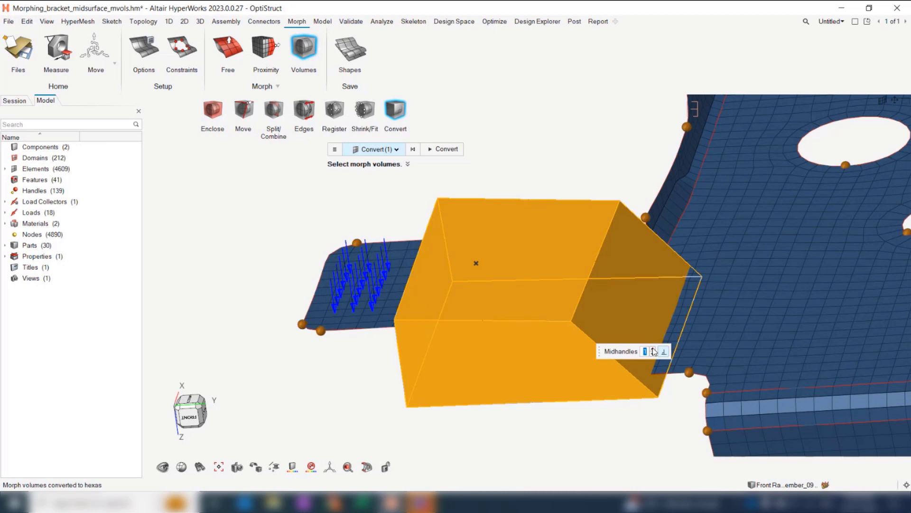
left_click(442, 149)
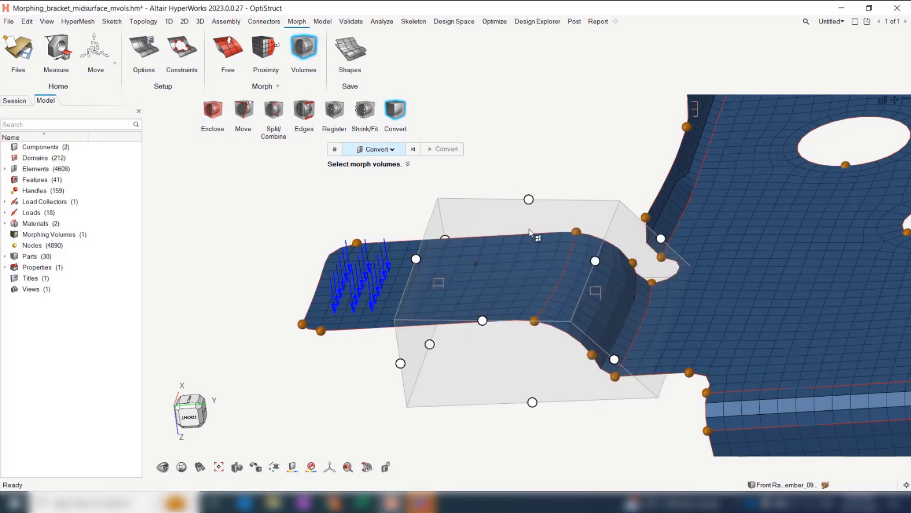
middle_click_drag(496, 264, 491, 279)
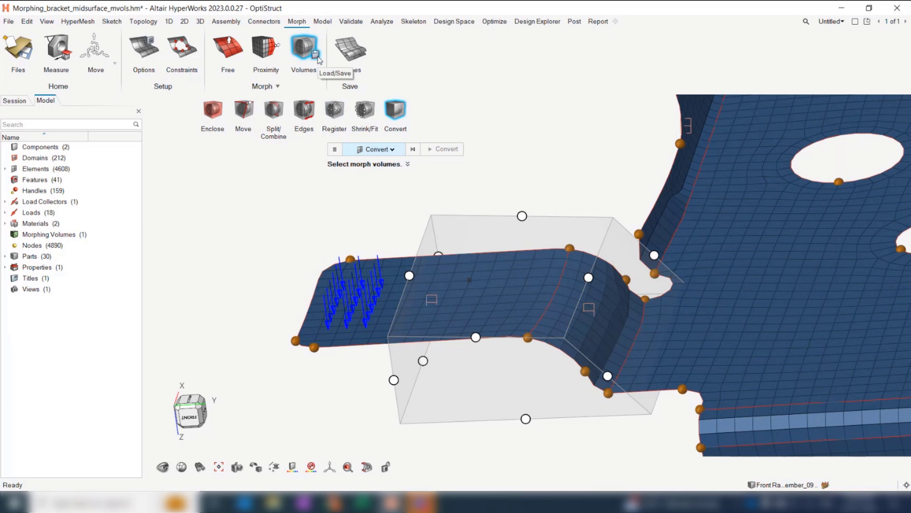
Review the Save and Load options for the morph volume file mvols.txt
left_click(315, 55)
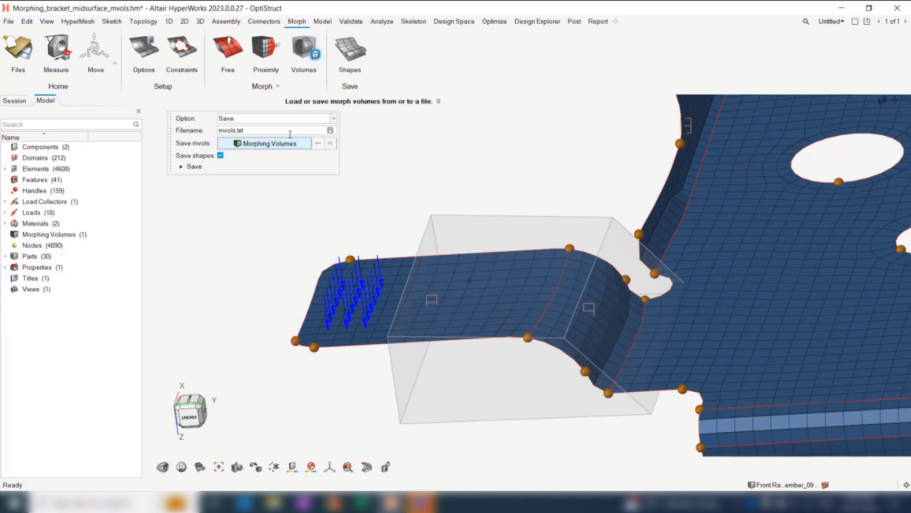
left_click(469, 218)
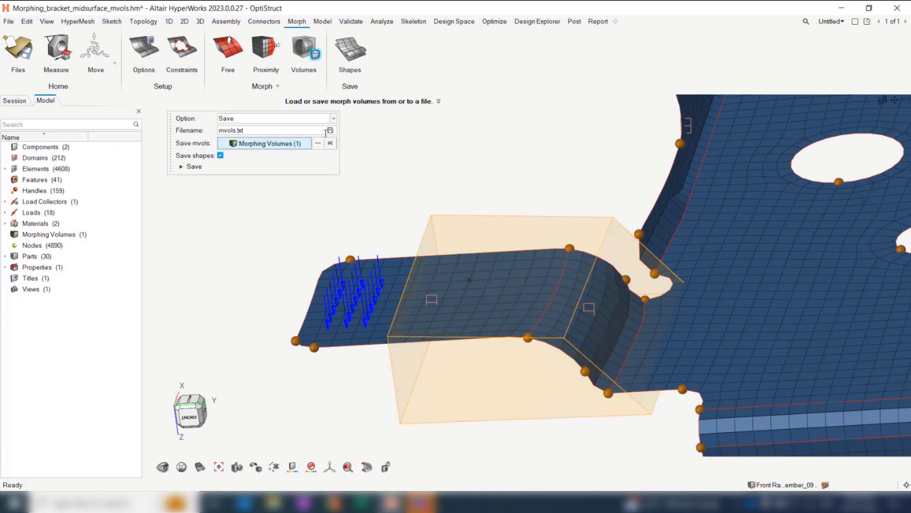
left_click(332, 118)
left_click(288, 128)
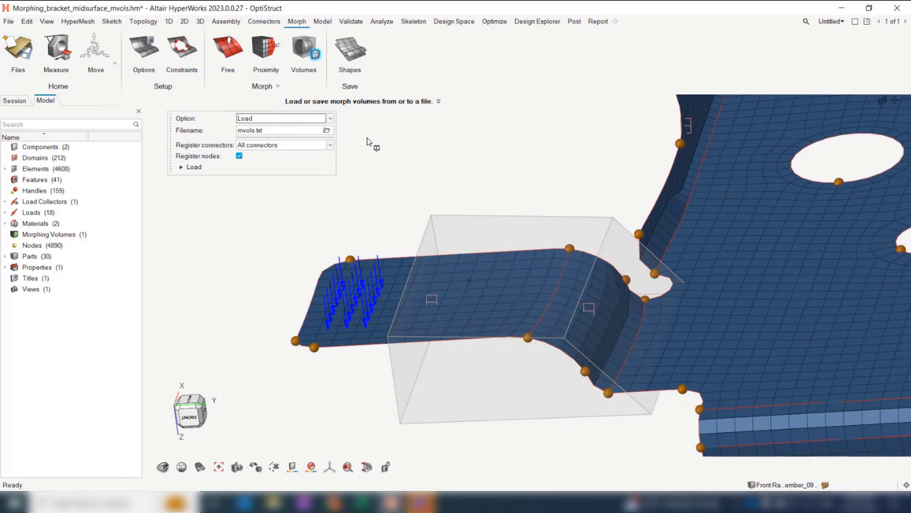
key("Escape")
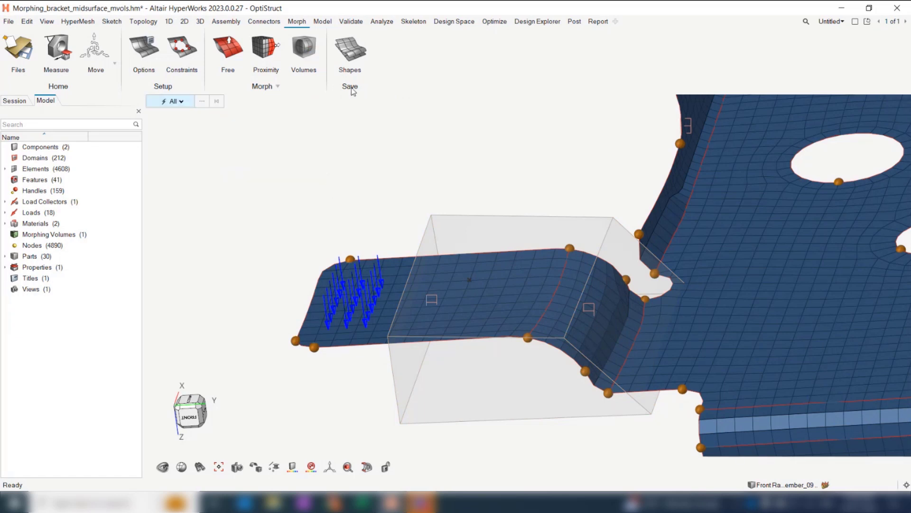
Create a shape from the load collector auto1 and leave the load selection
left_click(352, 51)
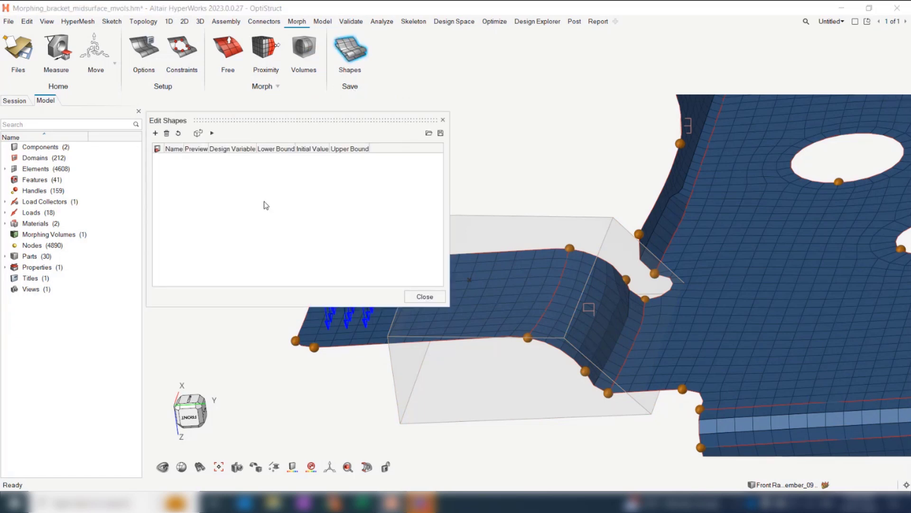
right_click(266, 196)
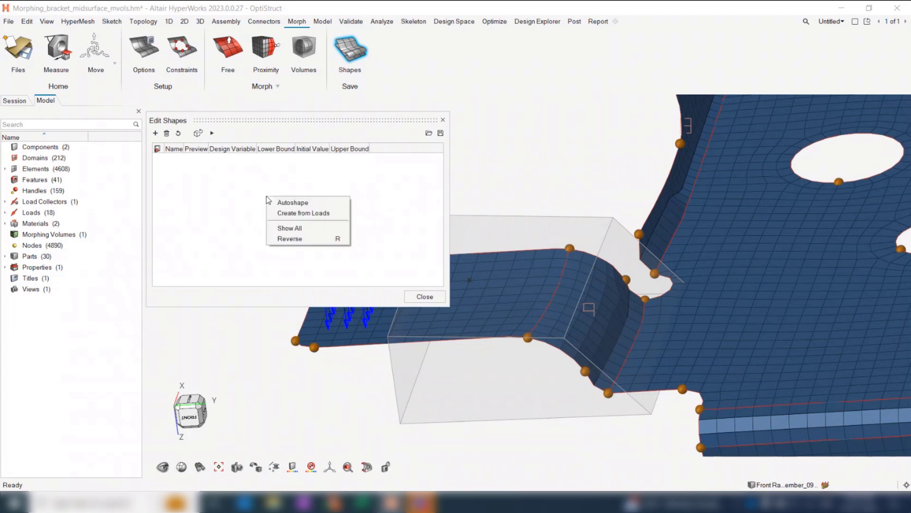
left_click(301, 214)
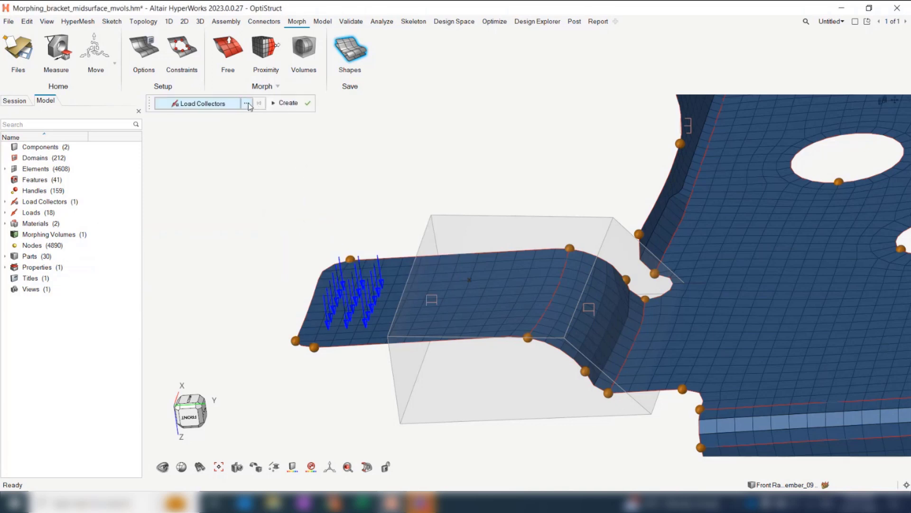
left_click(247, 104)
left_click(186, 151)
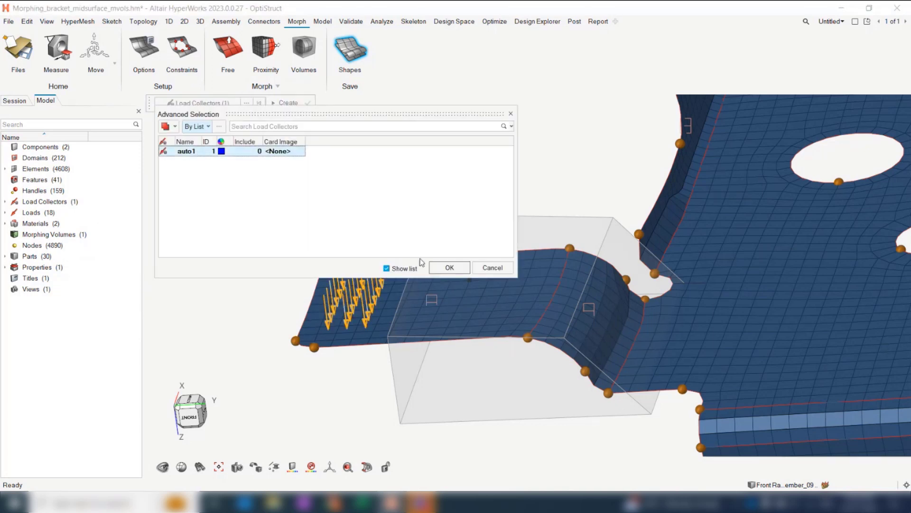
left_click(450, 267)
left_click(286, 103)
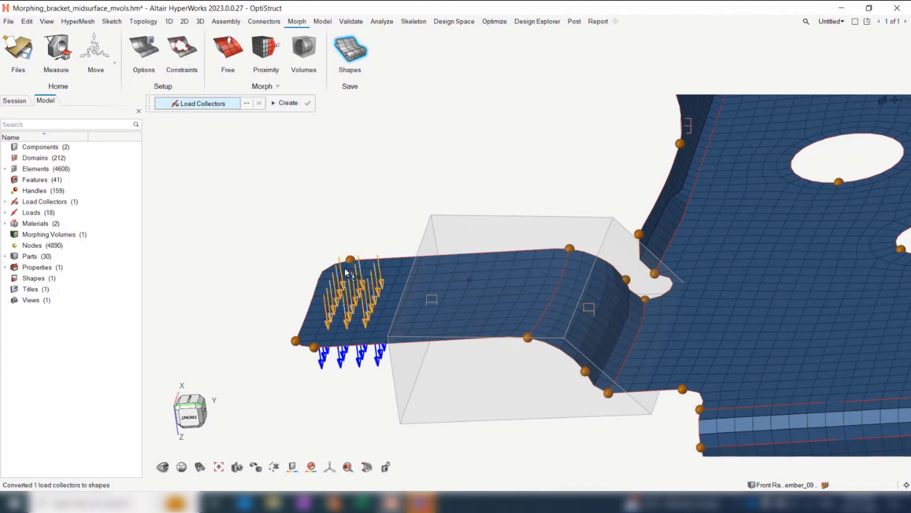
scroll(356, 244, "up", 3)
left_click(308, 104)
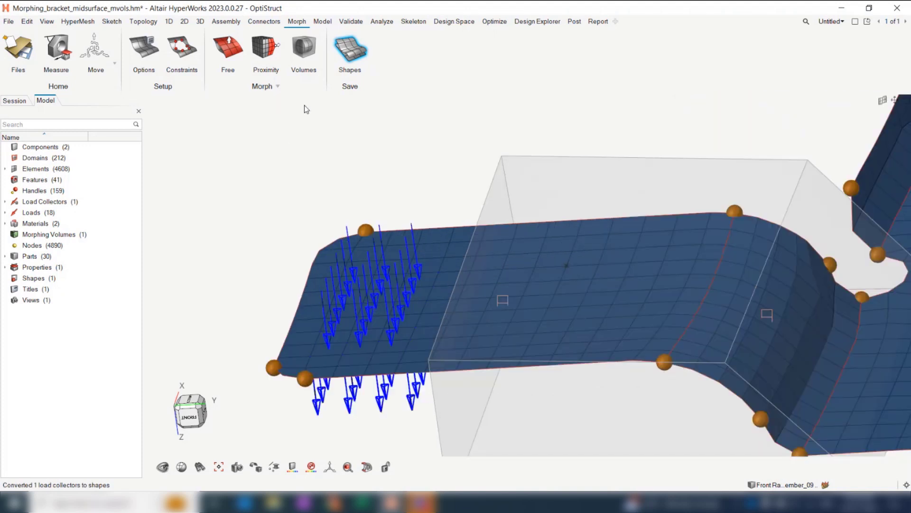
Delete the shape created from the load collector
left_click_drag(255, 120, 501, 120)
left_click(435, 158)
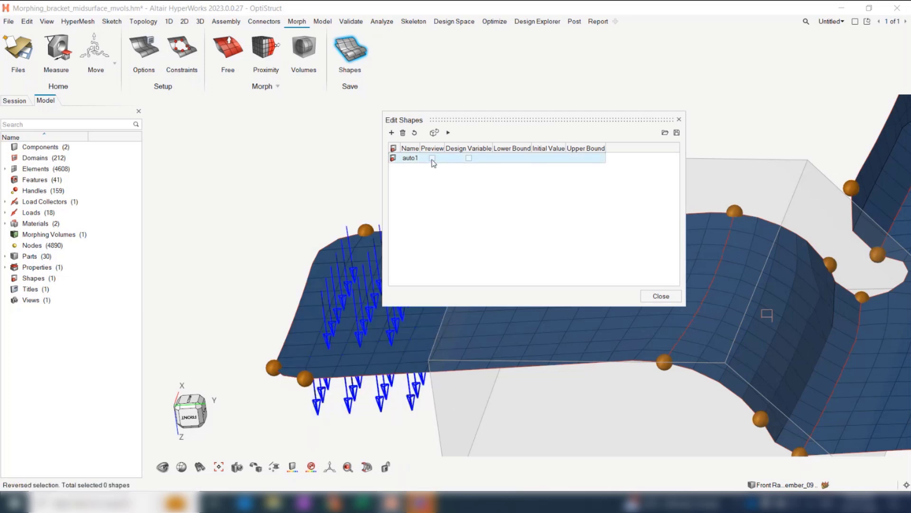
right_click(416, 159)
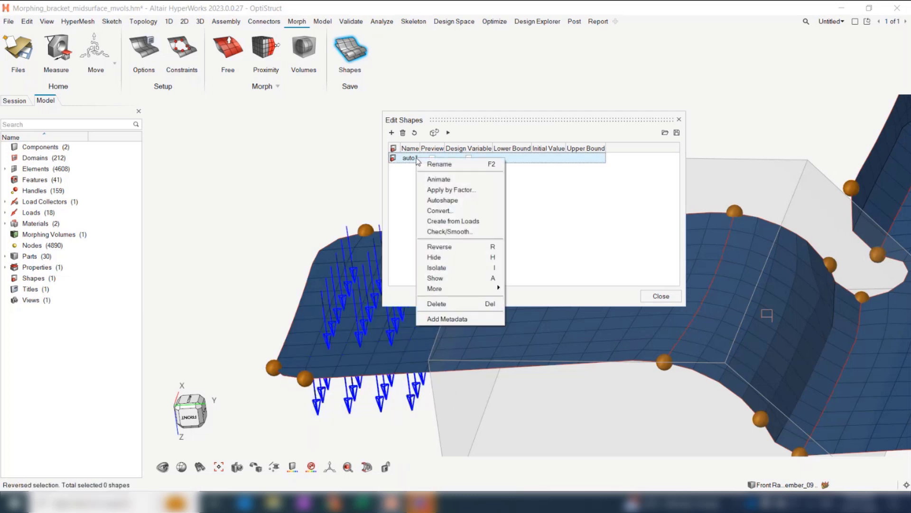
left_click(437, 303)
Create linear autoshapes for the two handles at the tab's free corner, along a vector normal to the tab with magnitude 10
right_click(462, 186)
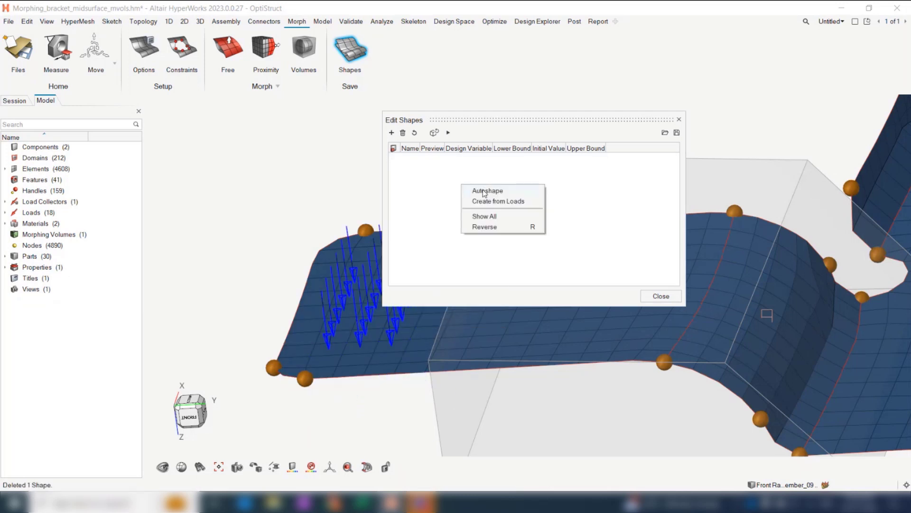
left_click(492, 191)
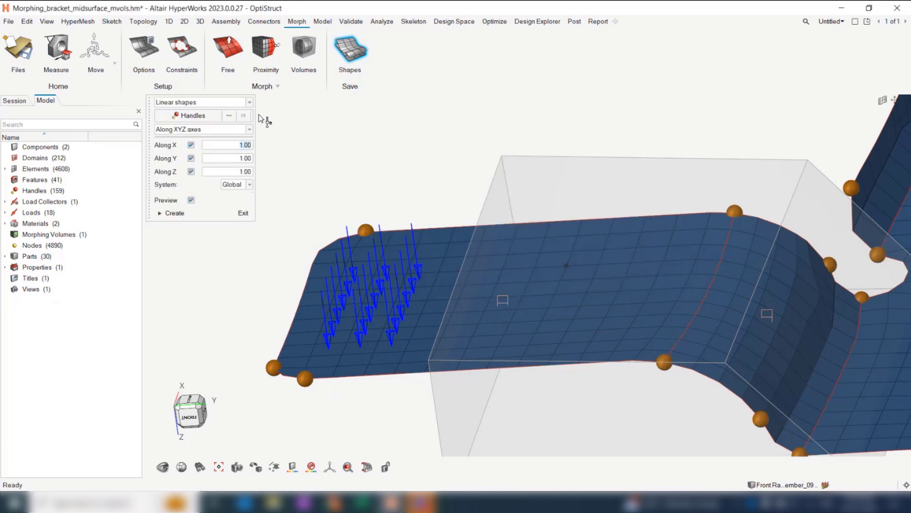
left_click(208, 118)
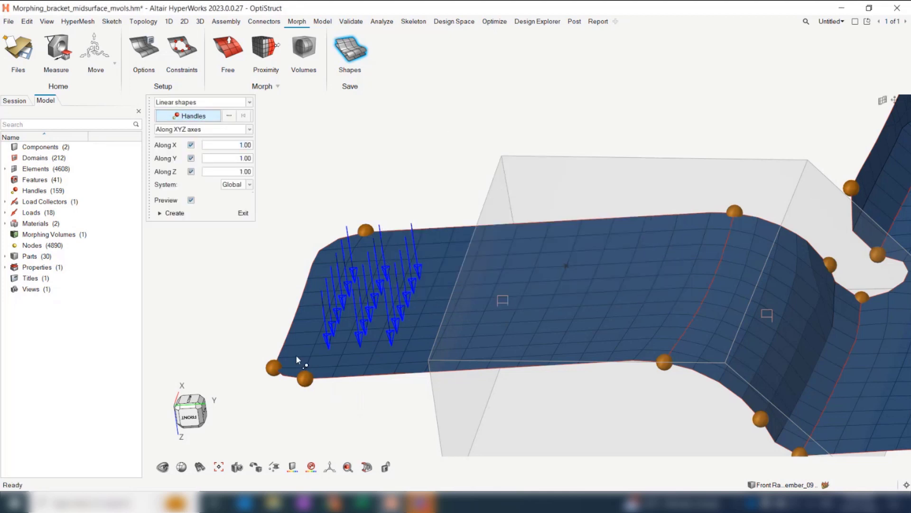
left_click(276, 367)
left_click(305, 379)
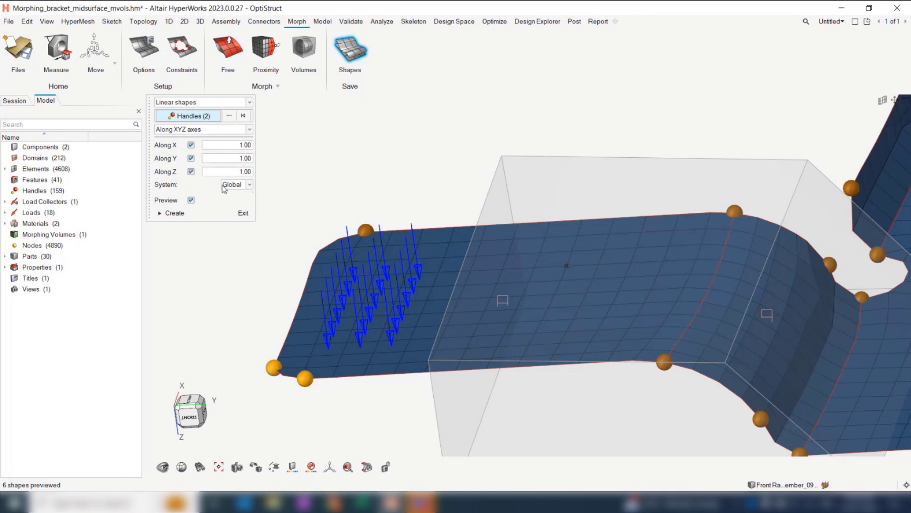
left_click(233, 129)
left_click(200, 146)
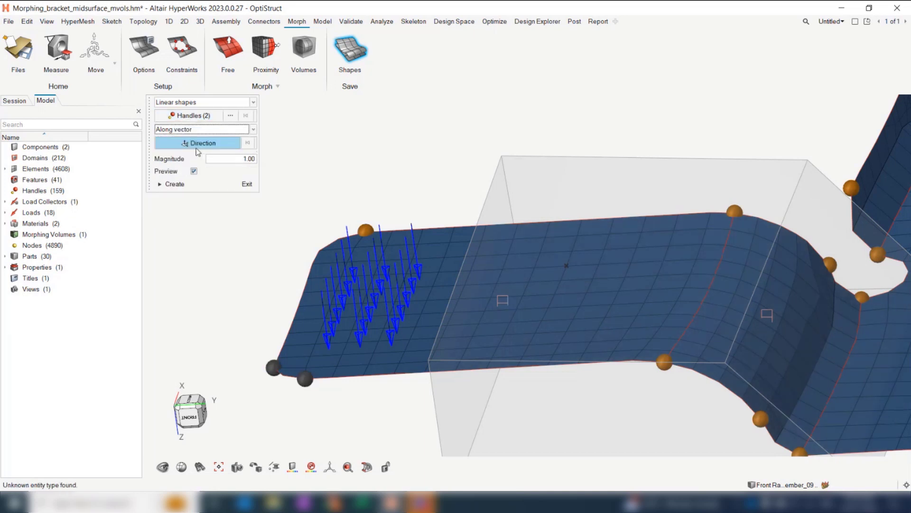
left_click(444, 270)
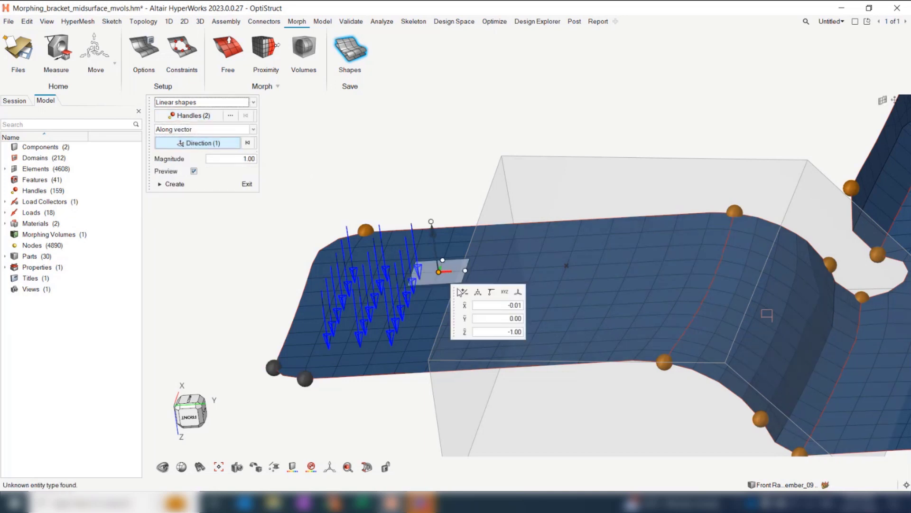
left_click(232, 157)
type("10")
key("Return")
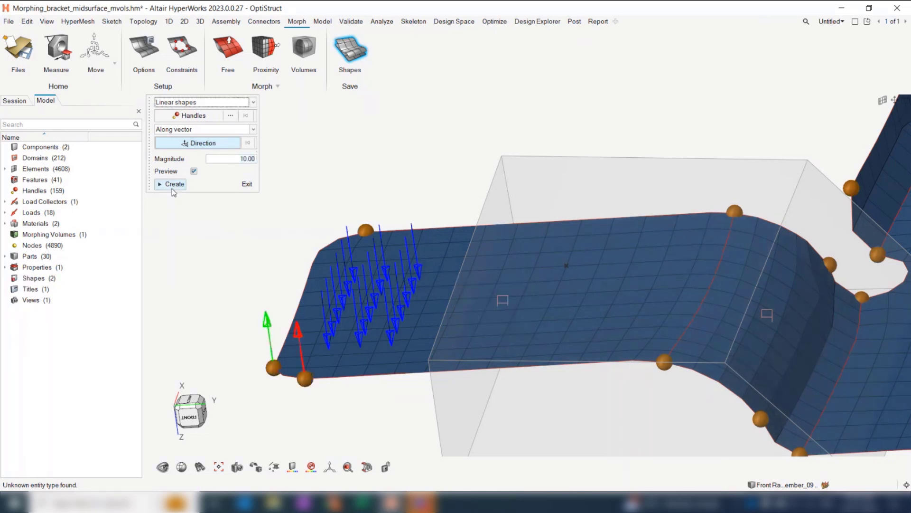
left_click(247, 185)
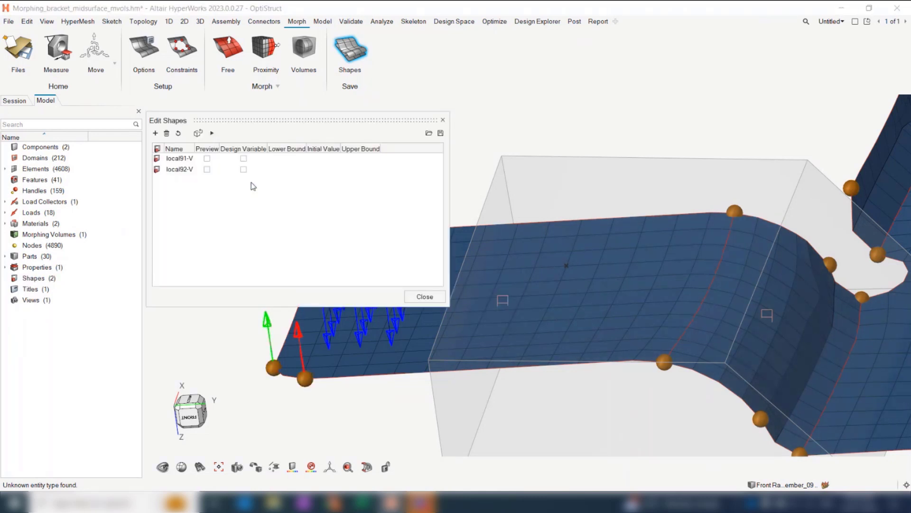
Toggle the preview of the shape local91-V and close the shape editor
left_click(207, 158)
left_click_drag(284, 120, 555, 119)
left_click(477, 157)
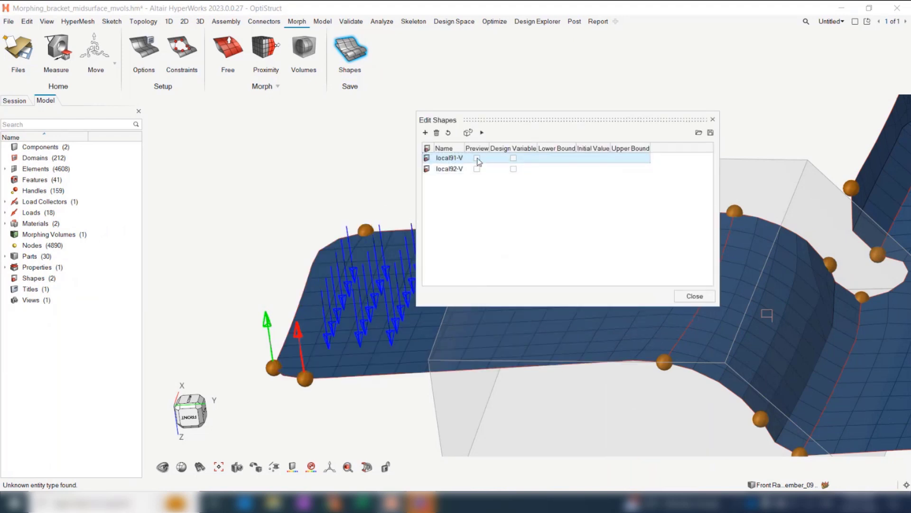
left_click(694, 296)
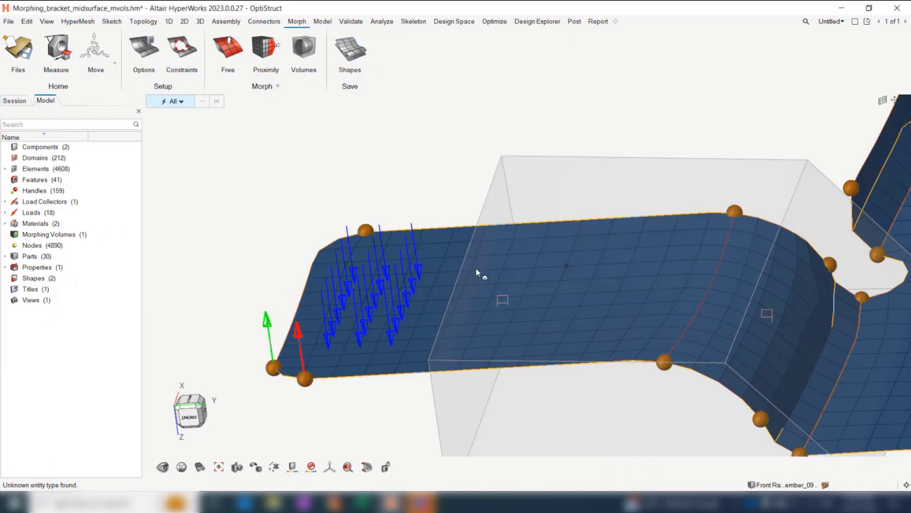
Set up a domain update with the Remesh option and select the upright side flange's domain
left_click(278, 87)
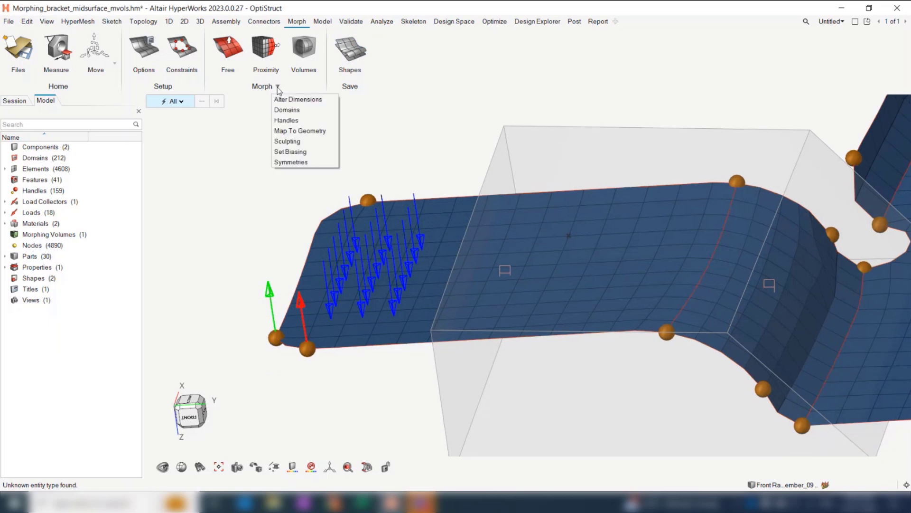
left_click(287, 110)
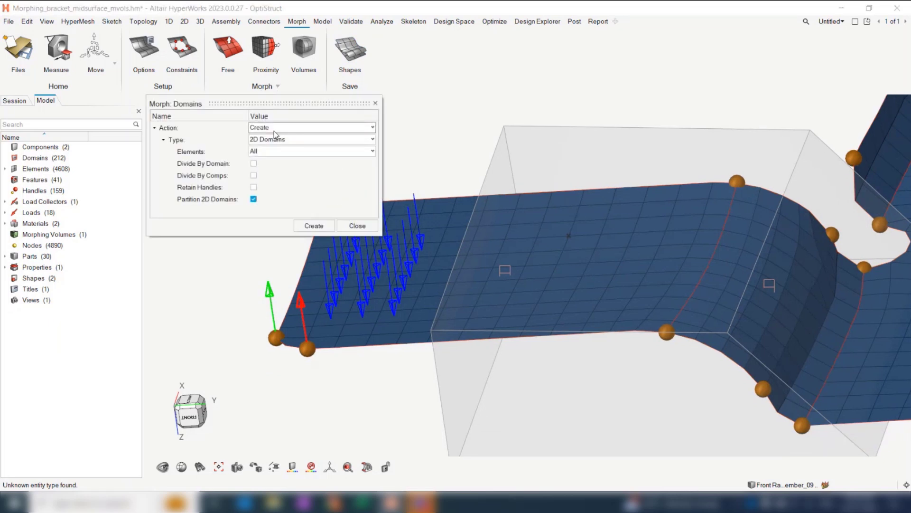
left_click(272, 132)
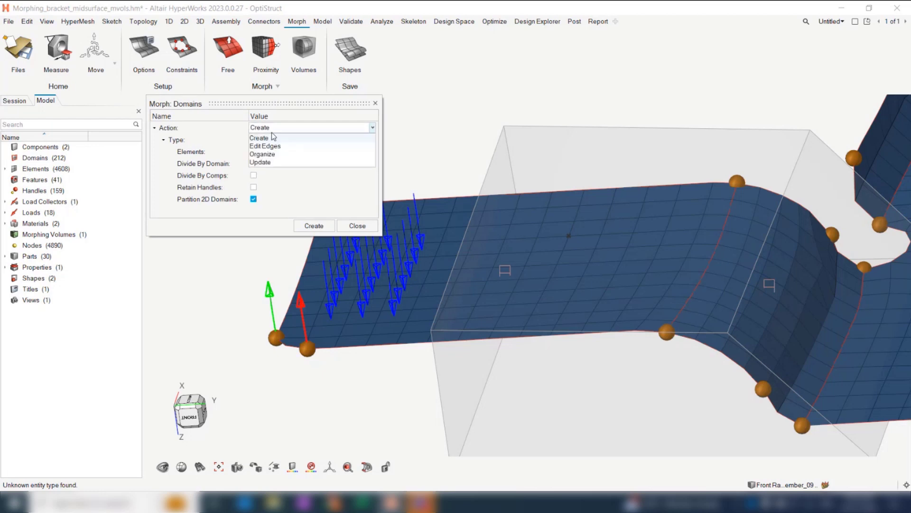
left_click(260, 162)
left_click(310, 168)
right_click_drag(608, 200, 506, 256)
scroll(506, 256, "down", 4)
right_click_drag(626, 243, 566, 341)
scroll(566, 341, "up", 2)
left_click(659, 198)
Remesh the selected flange domain with a target element size of 5 and mesh type Trias
left_click(354, 175)
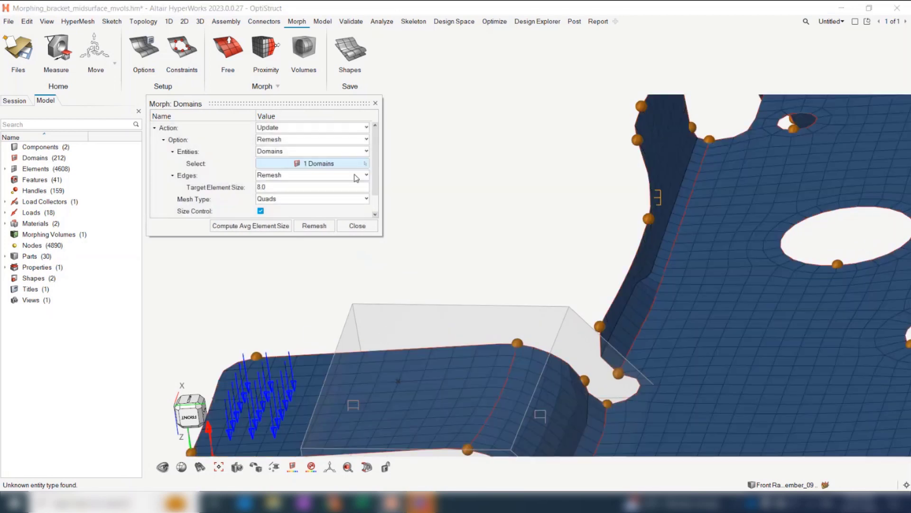
left_click(275, 187)
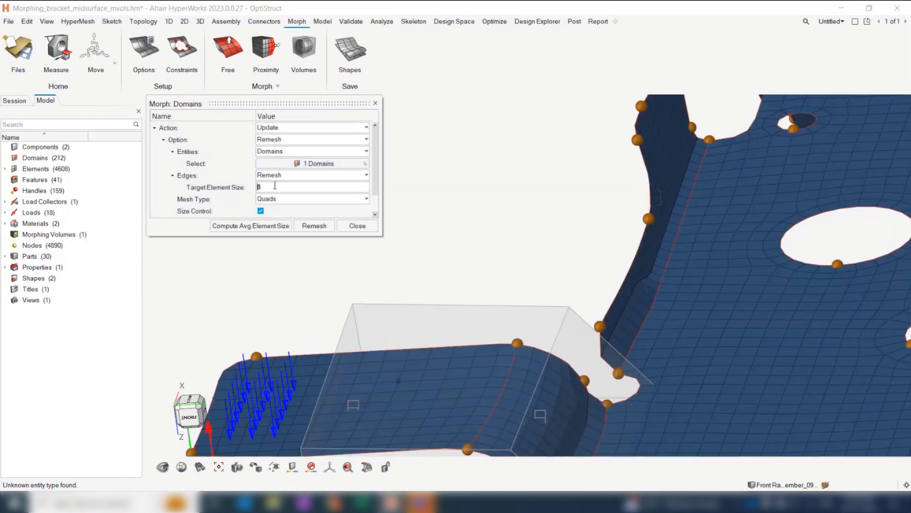
type("5")
left_click(283, 199)
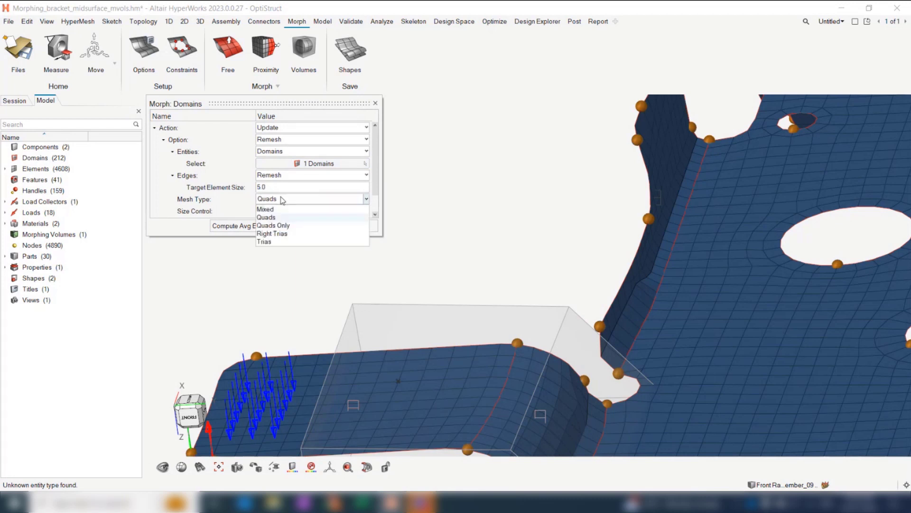
left_click(275, 241)
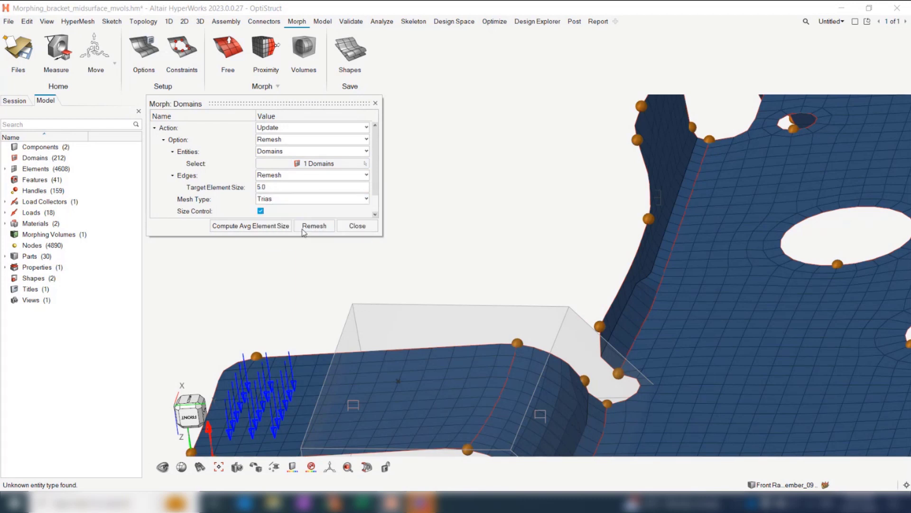
left_click(315, 226)
scroll(638, 260, "up", 3)
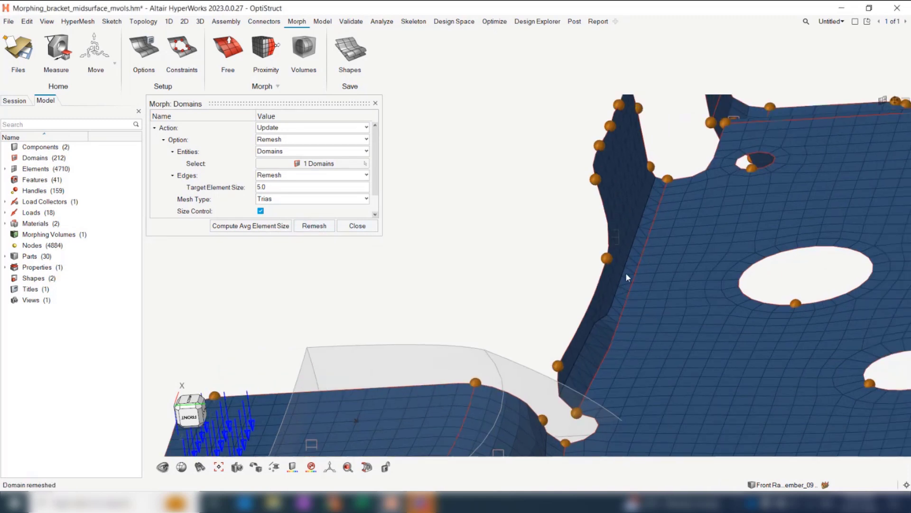
scroll(634, 219, "up", 4)
scroll(593, 306, "down", 5)
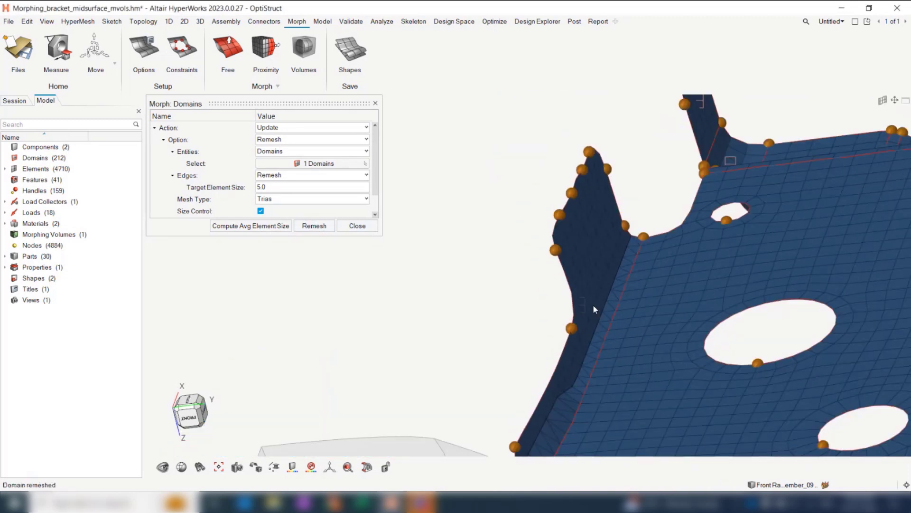
Review the available domain update options and close the Domains tool
left_click(291, 139)
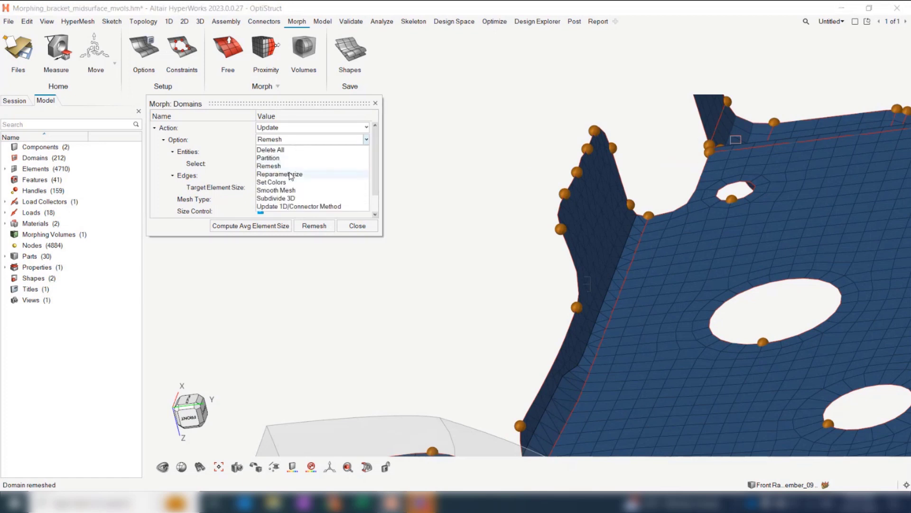
left_click(414, 183)
left_click(360, 226)
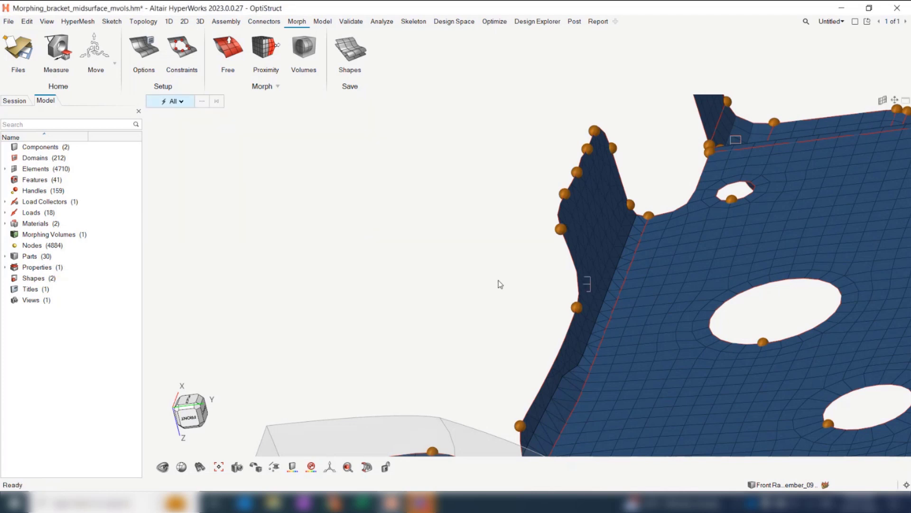
right_click_drag(498, 277, 500, 247)
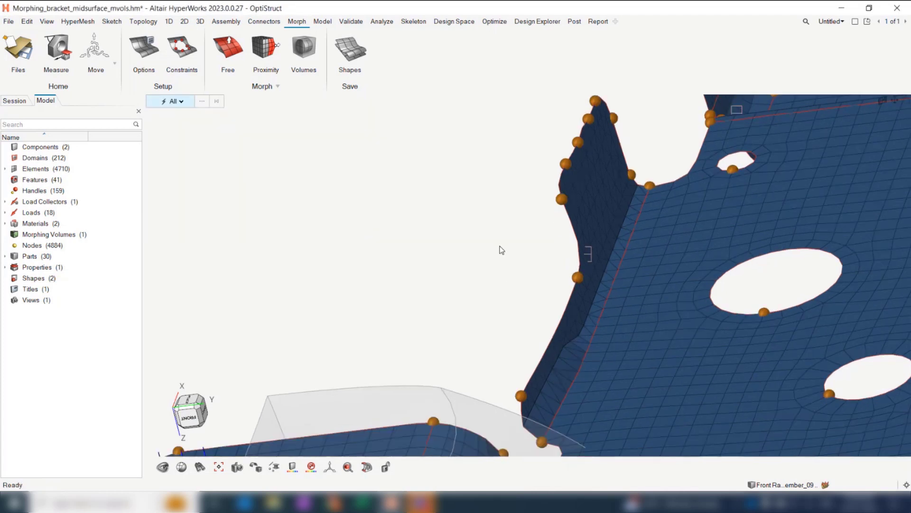
right_click_drag(499, 298, 511, 258)
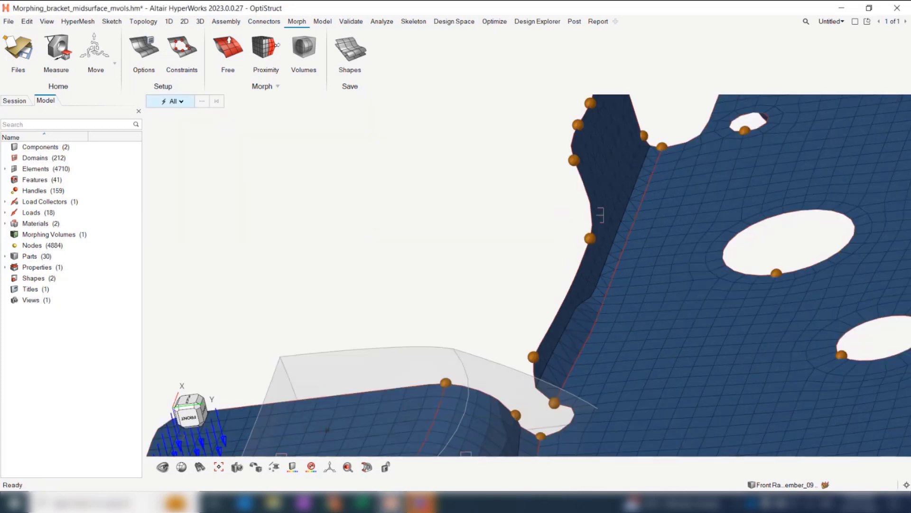
left_click(198, 448)
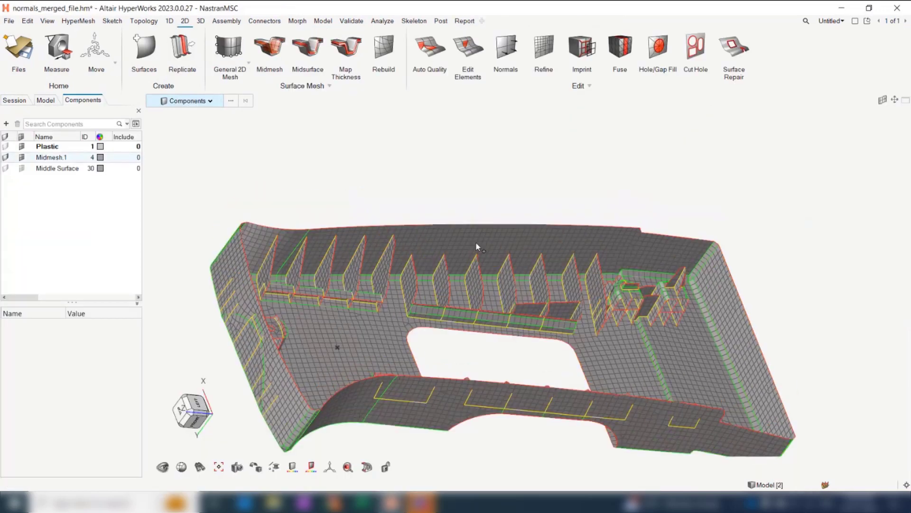
mouse_move(476, 241)
right_mouse_down()
mouse_move(508, 184)
mouse_move(487, 246)
right_mouse_up()
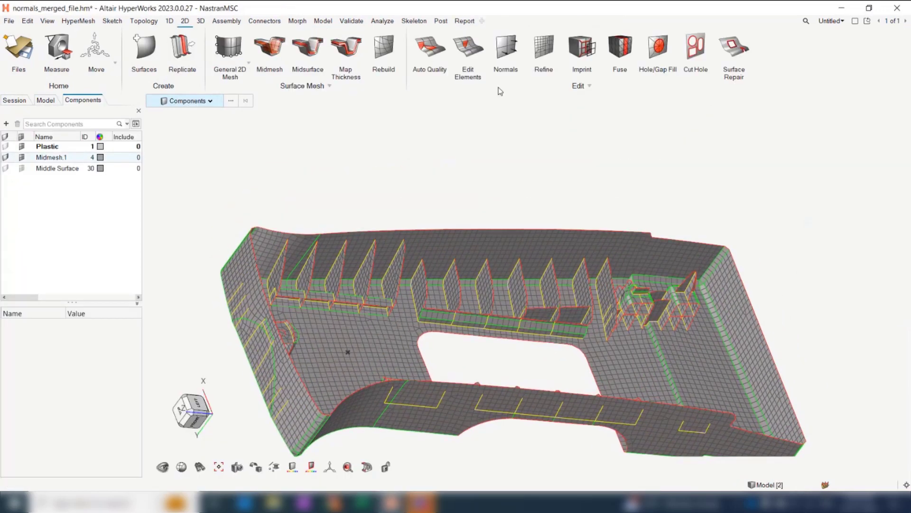
left_click(499, 53)
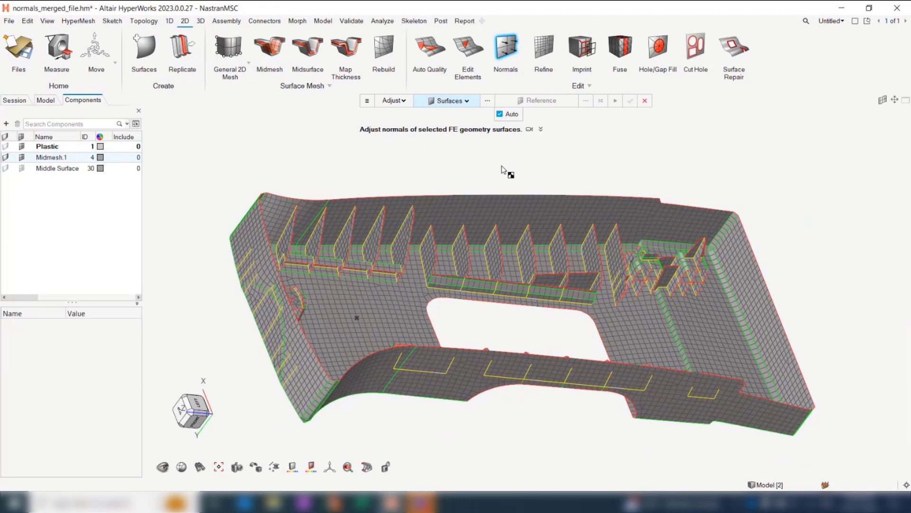
right_click_drag(502, 167, 502, 176)
key("Escape")
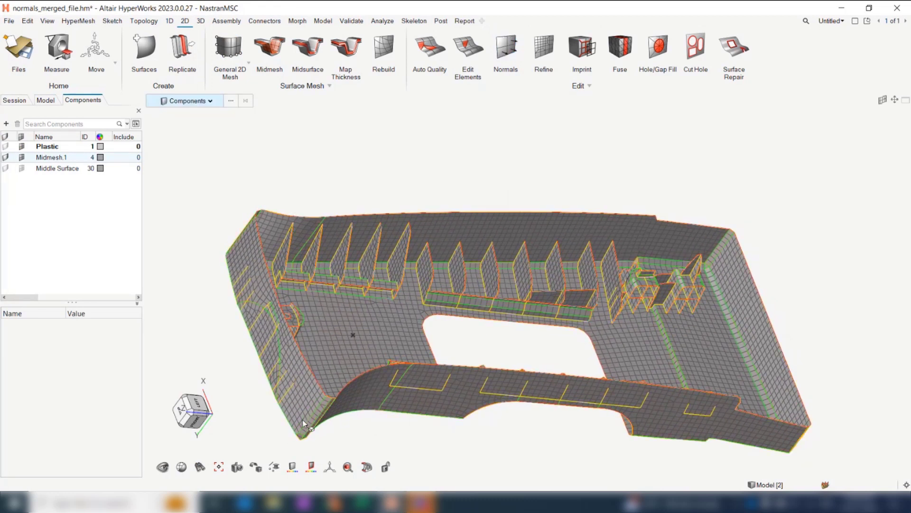
Color the mesh of the ribbed plastic part by normals
left_click(293, 469)
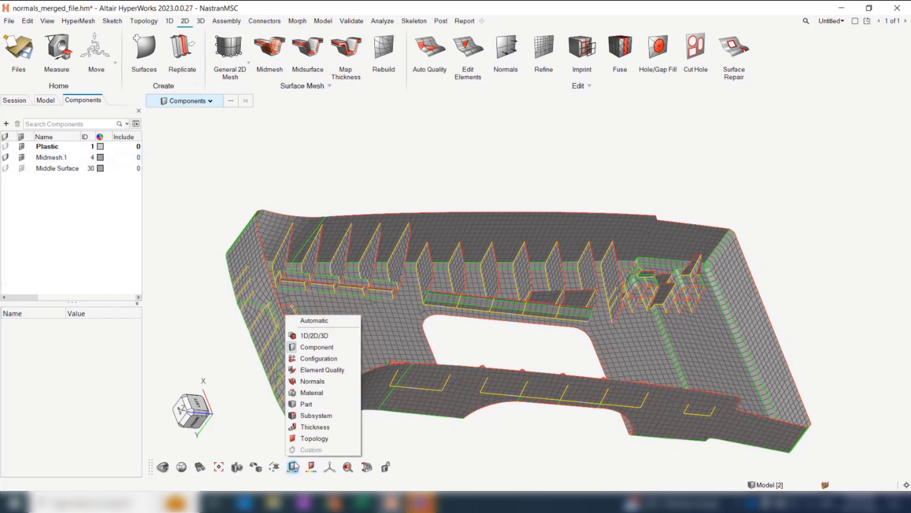
left_click(317, 382)
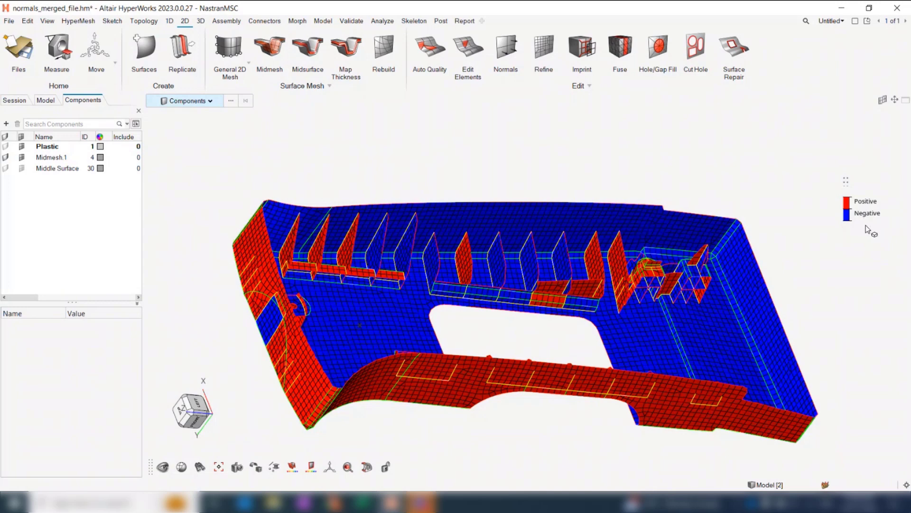
right_click_drag(810, 268, 780, 241)
right_click_drag(635, 159, 630, 173)
scroll(630, 172, "down", 3)
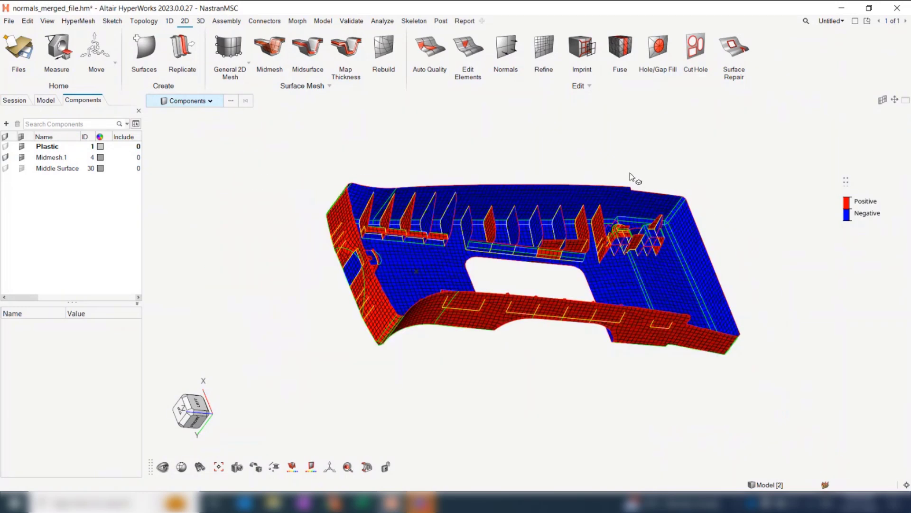
Adjust the normals of all the part's surfaces to a reference element picked beside the large opening, with automatic reference off
left_click(503, 46)
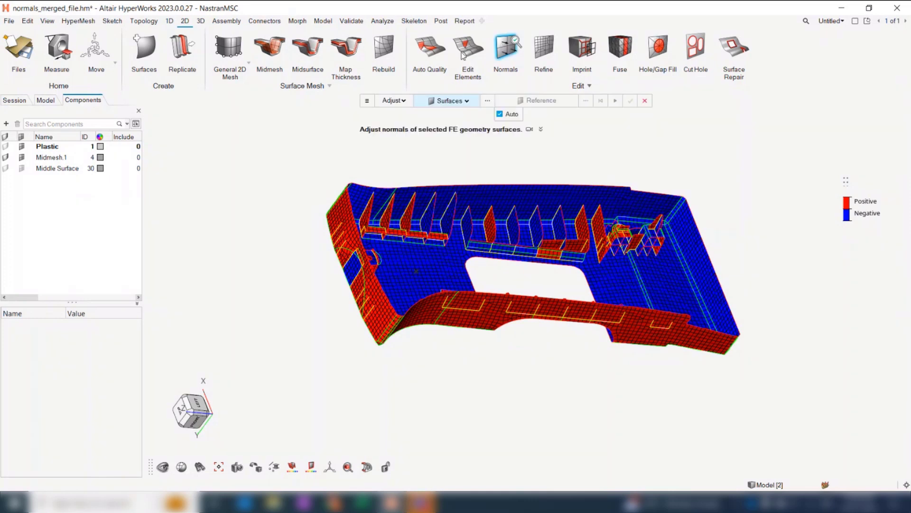
right_click_drag(473, 151, 468, 168)
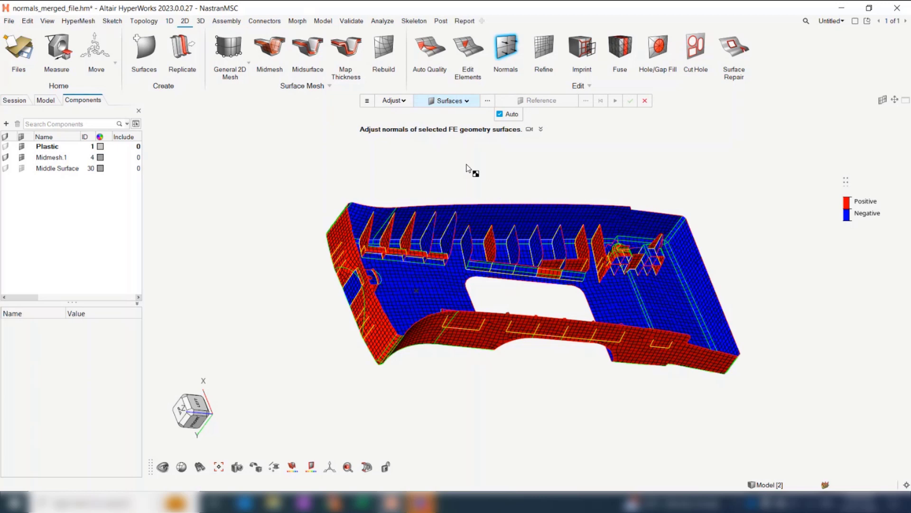
right_click_drag(471, 171, 470, 185)
left_click_drag(281, 159, 805, 462)
left_click(500, 114)
scroll(555, 256, "up", 3)
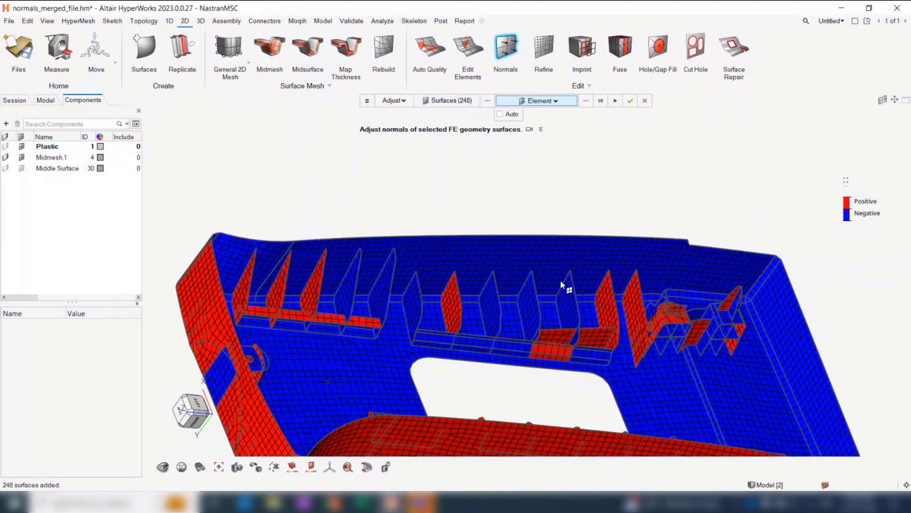
left_click(647, 383)
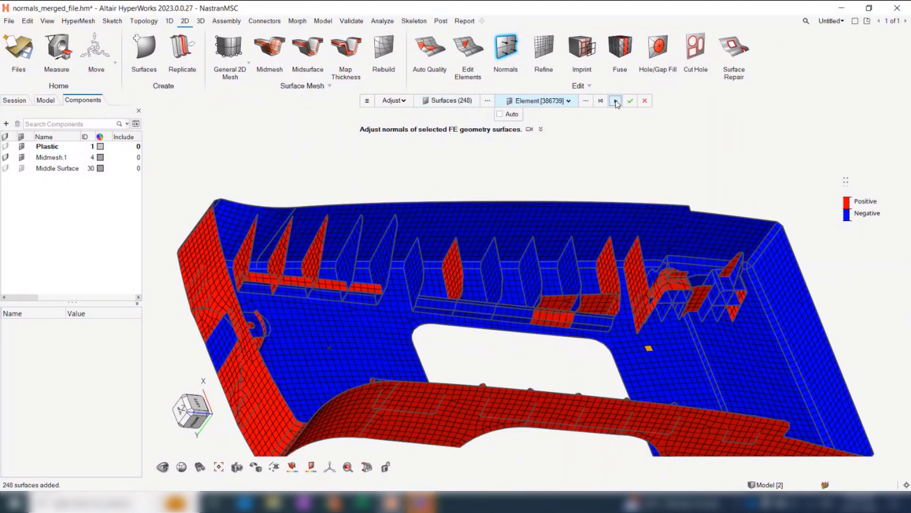
left_click(616, 101)
Reverse the ribbed part's normals from a single picked surface
left_click(402, 103)
left_click(390, 123)
scroll(386, 322, "up", 3)
left_click(385, 322)
scroll(386, 322, "down", 3)
left_click(578, 101)
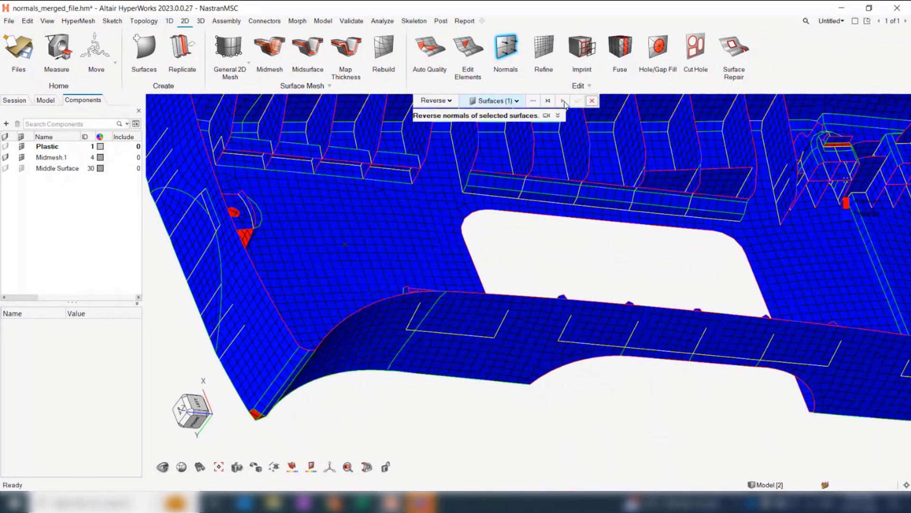
scroll(554, 274, "up", 2)
right_click_drag(554, 275, 525, 309)
scroll(525, 309, "down", 3)
scroll(525, 308, "up", 2)
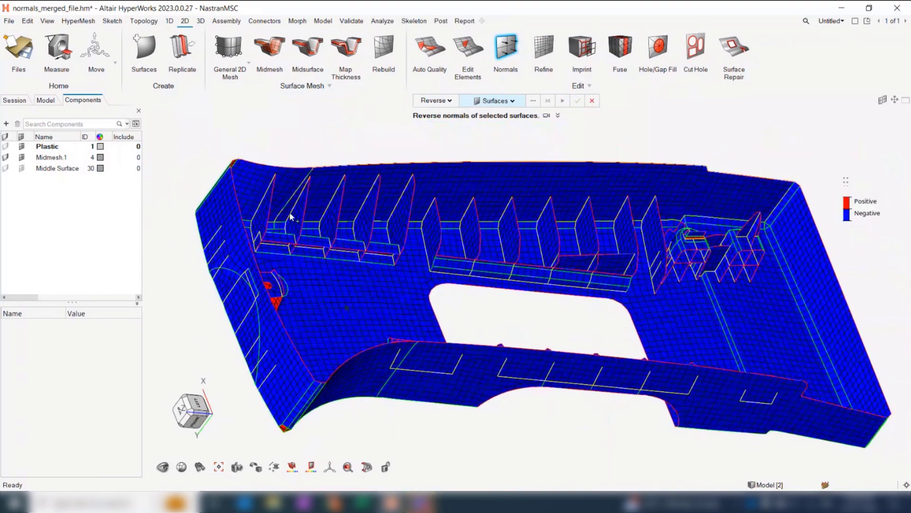
right_click_drag(304, 223, 338, 222)
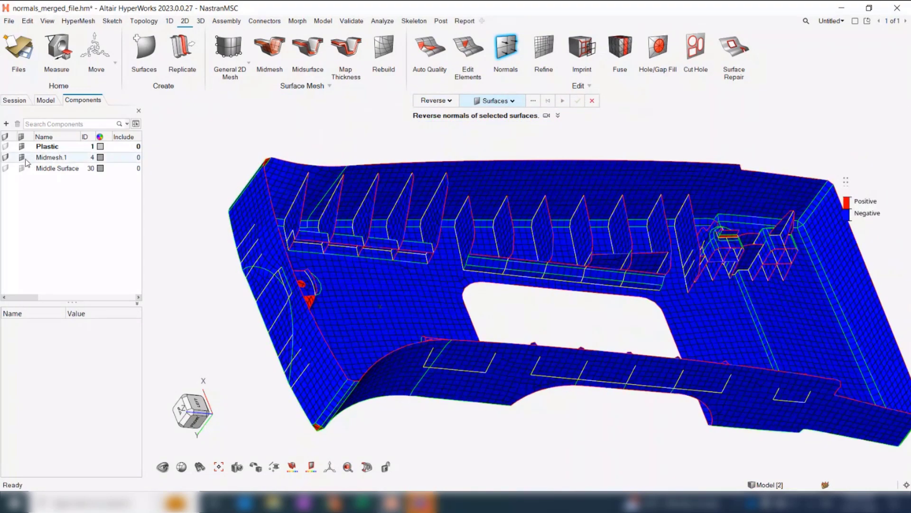
Isolate the Middle Surface component and fit it to view its mismatched normals
left_click(57, 169)
right_click_drag(229, 151, 229, 183)
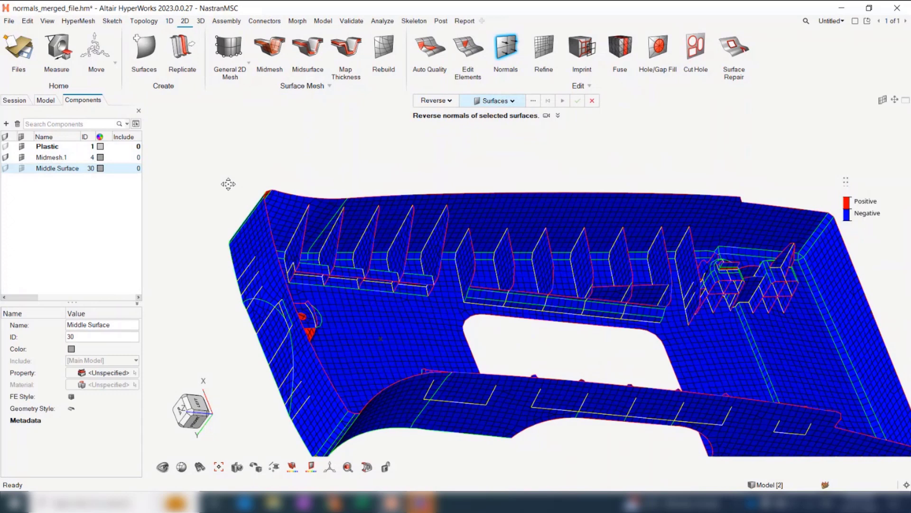
left_click(72, 179)
left_click(71, 170)
key("i")
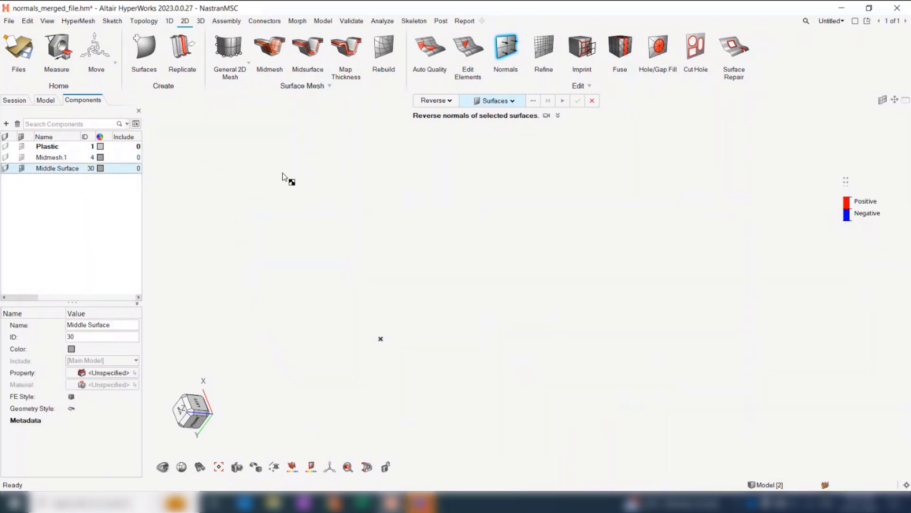
key("f")
right_click_drag(484, 284, 478, 301)
middle_click_drag(478, 303, 480, 191)
middle_click_drag(536, 255, 513, 356)
scroll(512, 341, "up", 3)
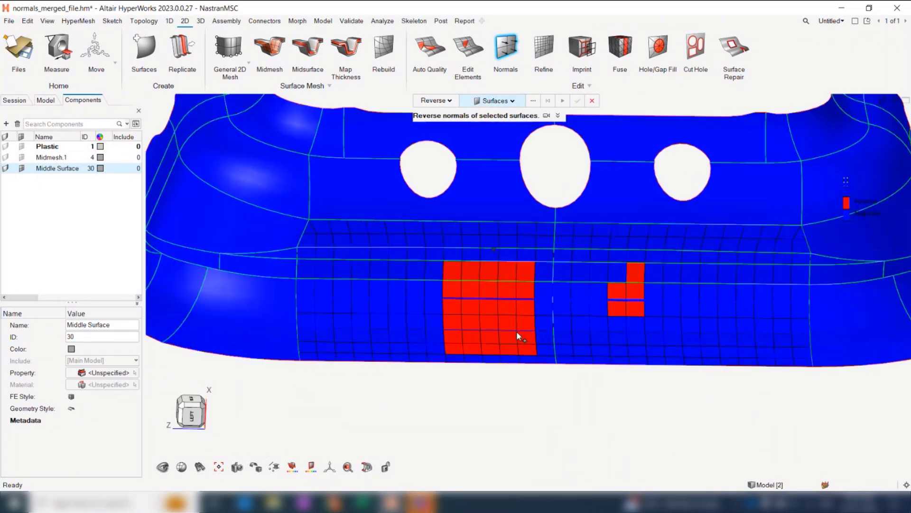
scroll(515, 328, "up", 1)
Adjust the normals of the eight meshed surfaces with Adjust FE associated to CAD surfaces enabled
left_click(447, 101)
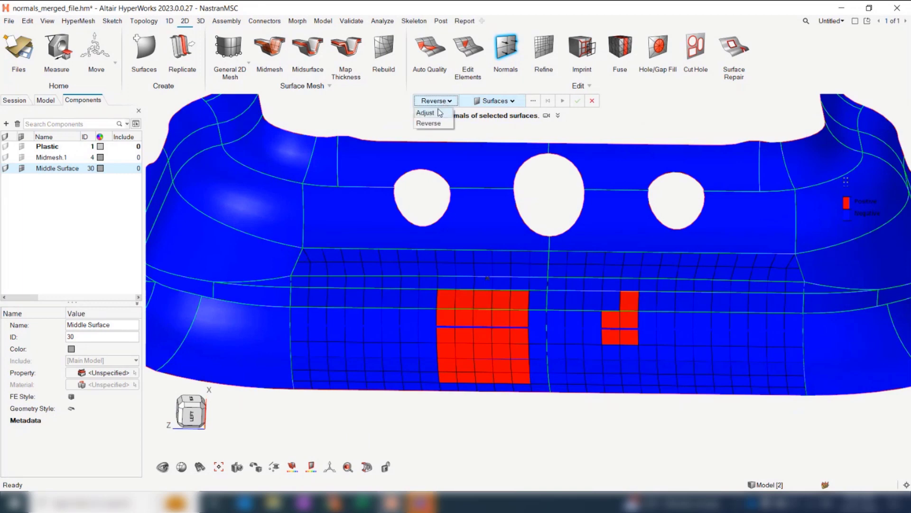
left_click(427, 114)
left_click(420, 100)
left_click(423, 129)
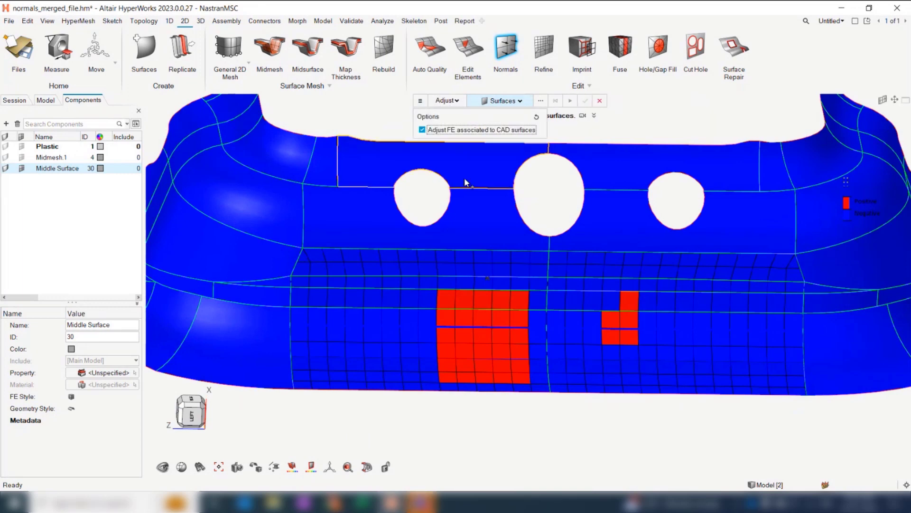
right_click_drag(500, 229, 491, 266)
scroll(491, 266, "down", 1)
left_click_drag(384, 301, 635, 435)
right_click_drag(578, 369, 583, 327)
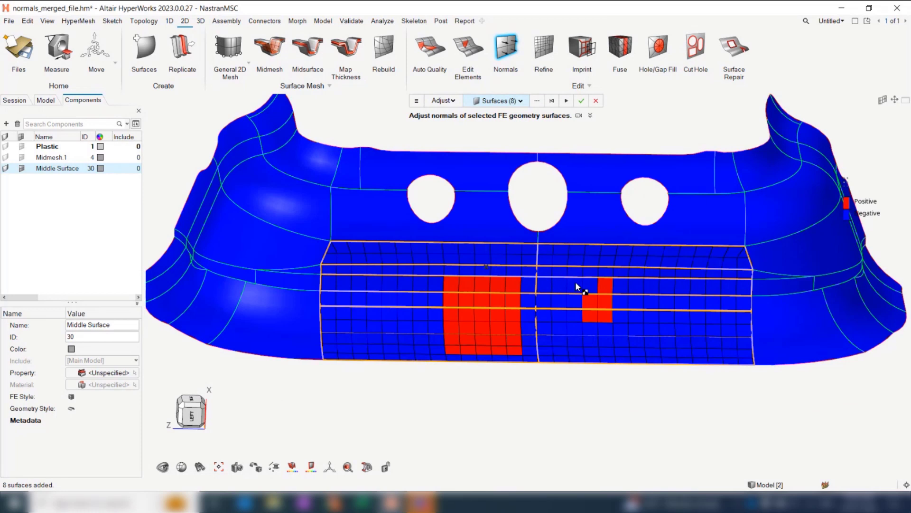
right_click_drag(585, 235, 582, 257)
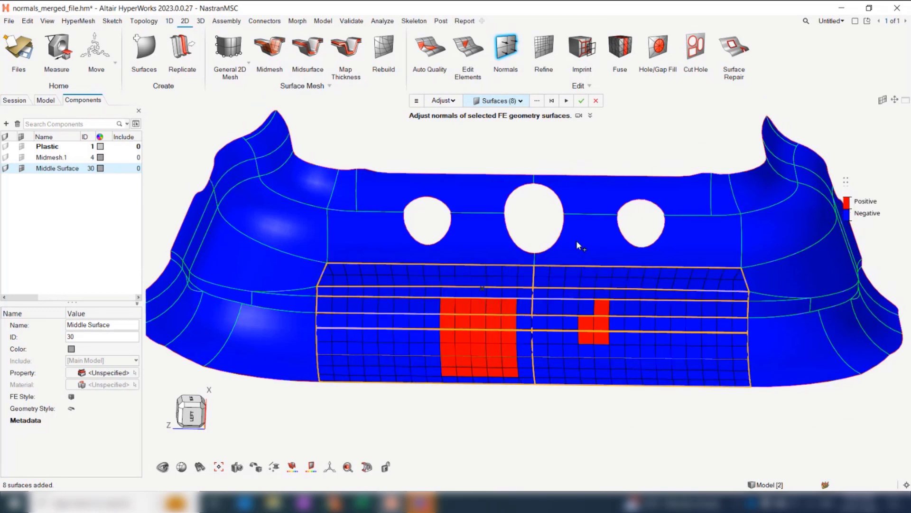
left_click(567, 101)
Reverse the Middle Surface component's normals by picking one surface above the round holes
left_click(442, 101)
left_click(446, 123)
left_click(464, 180)
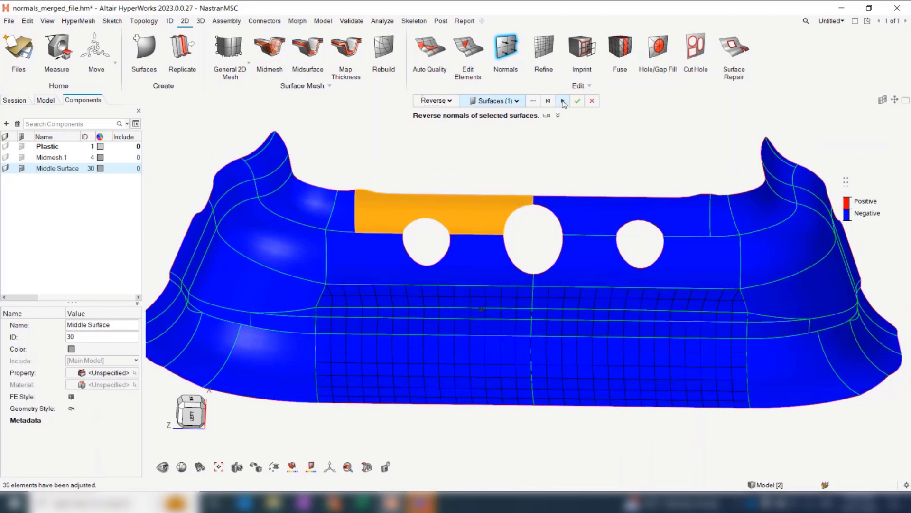
left_click(562, 100)
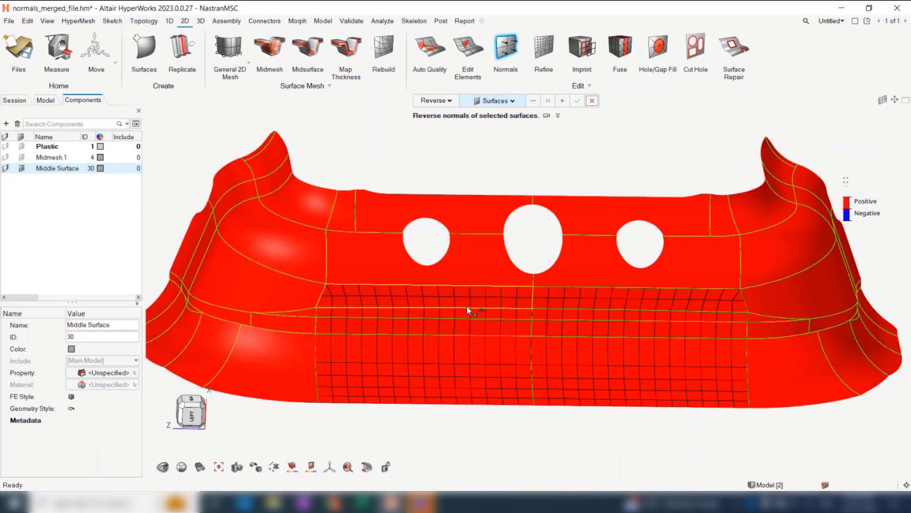
right_click_drag(467, 307, 466, 328)
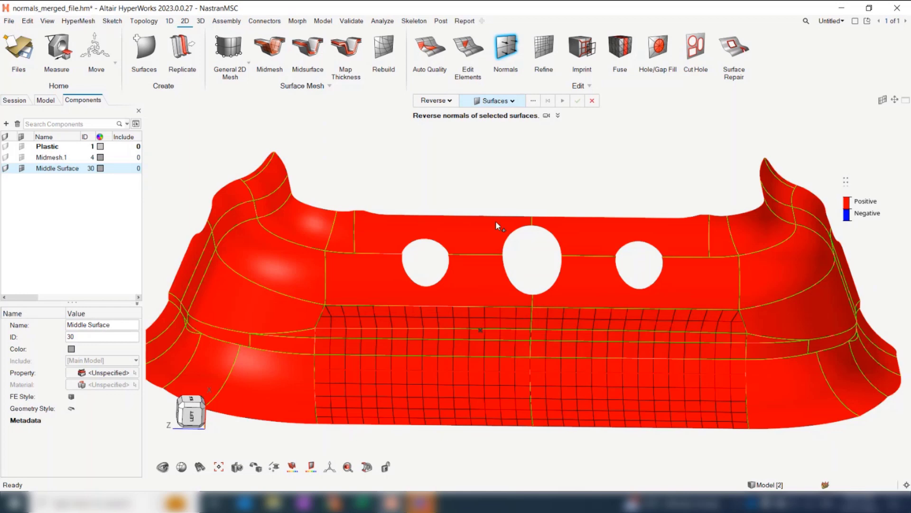